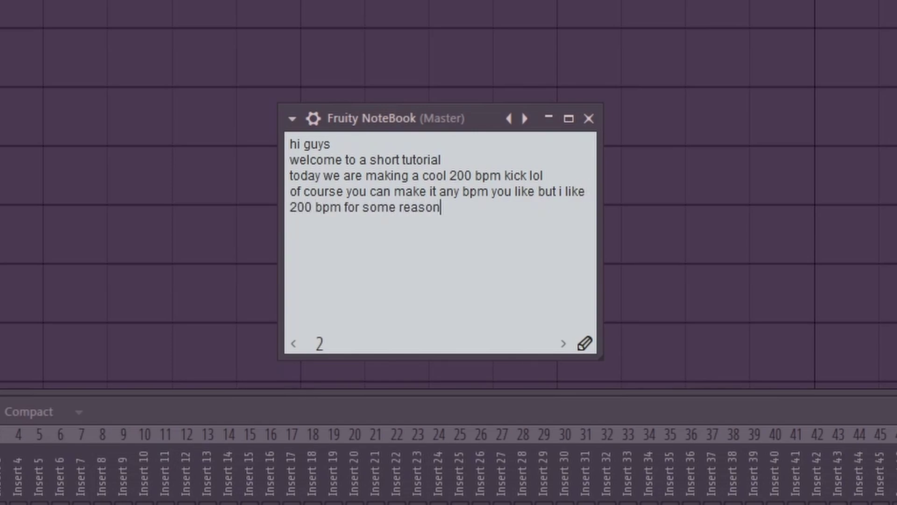
Step: Move the NoteBook window over the mixer and replace its text with "ok so" and "we need a 909 kick apparently"
left_click_drag(331, 120, 311, 211)
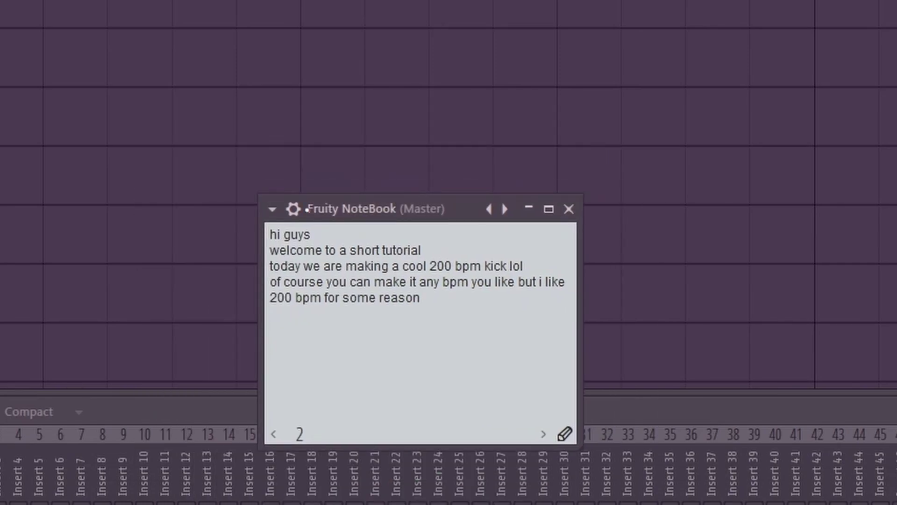
left_click_drag(249, 190, 19, 58)
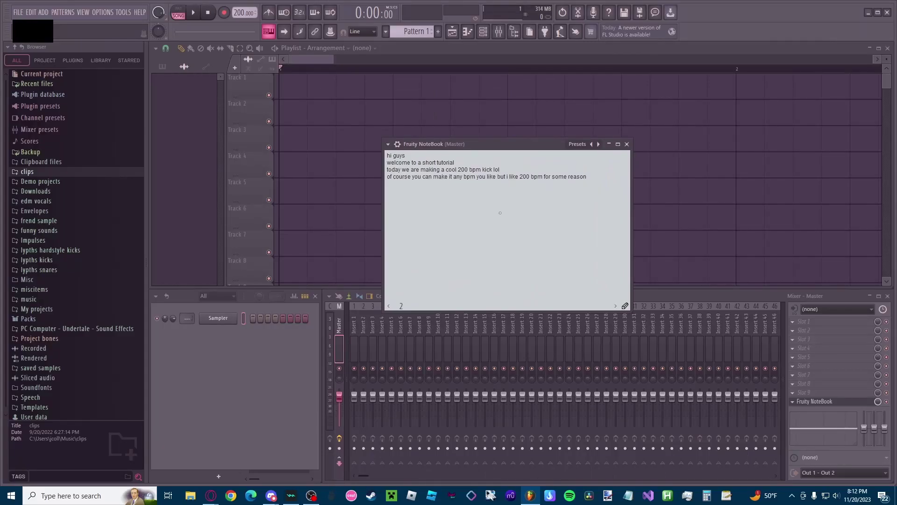
left_click_drag(515, 144, 765, 307)
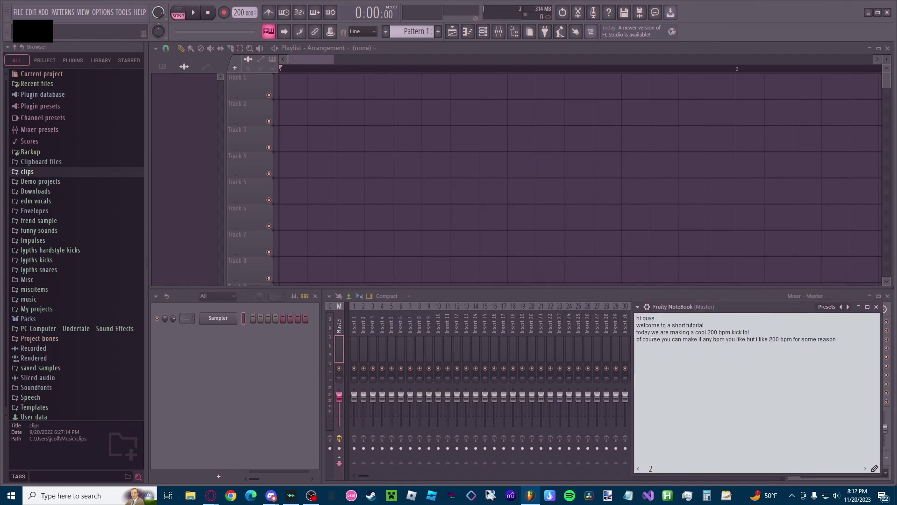
left_click(859, 307)
left_click(859, 308)
key("ctrl+a")
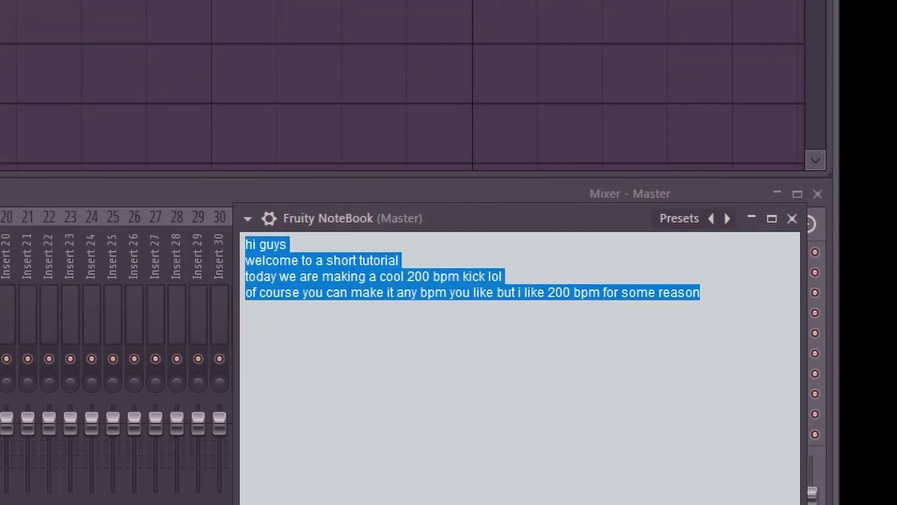
key("Delete")
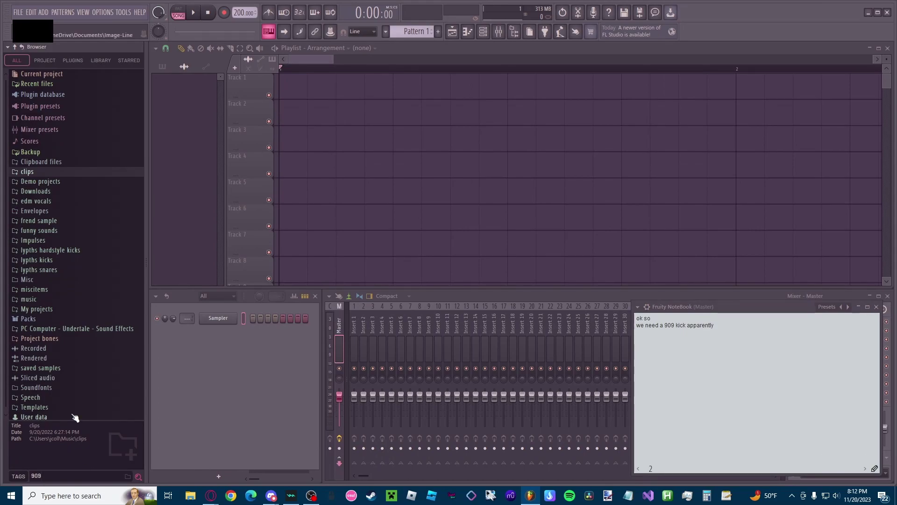
Step: Preview the 909 Kick sample in the browser results and place it at the start of playlist Track 1
left_click(59, 181)
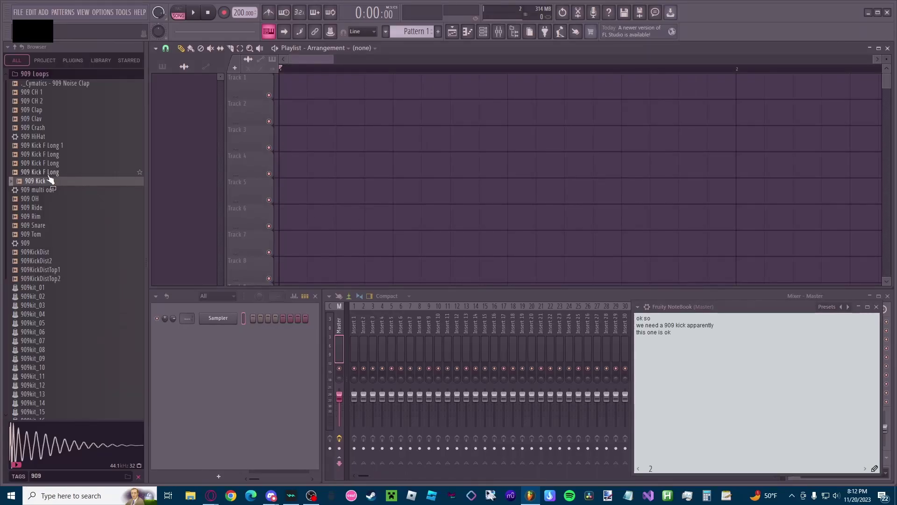
left_click(49, 181)
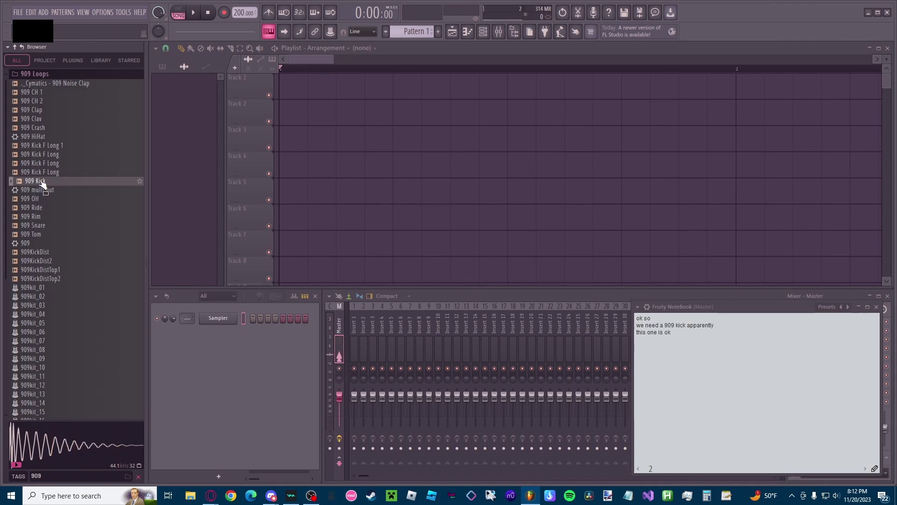
left_click_drag(49, 195, 292, 89)
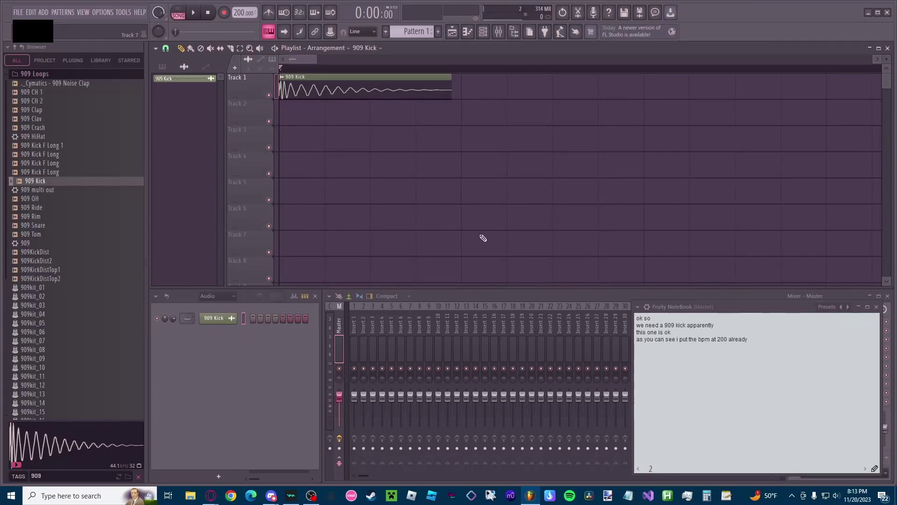
Step: Replace the NoteBook text with "ok" and, on a second line, "time to do the effects"
key("ctrl+a")
key("BackSpace")
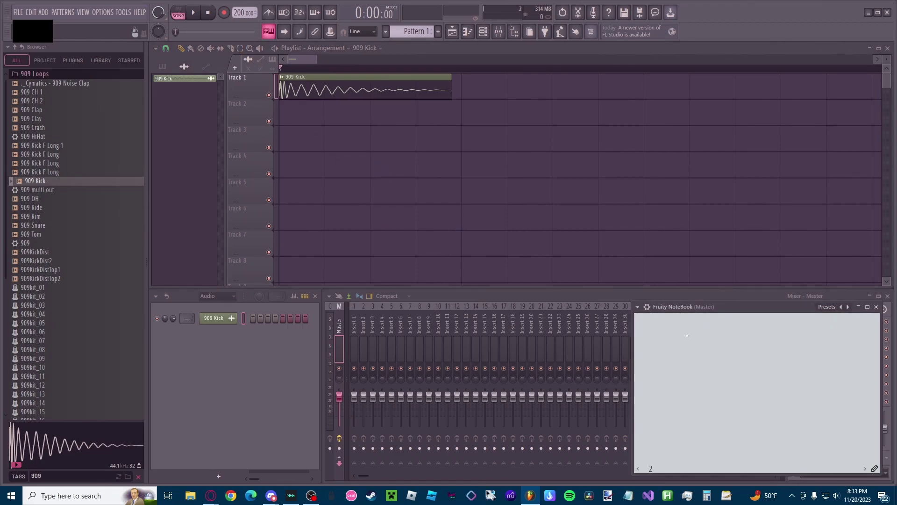
type("ok")
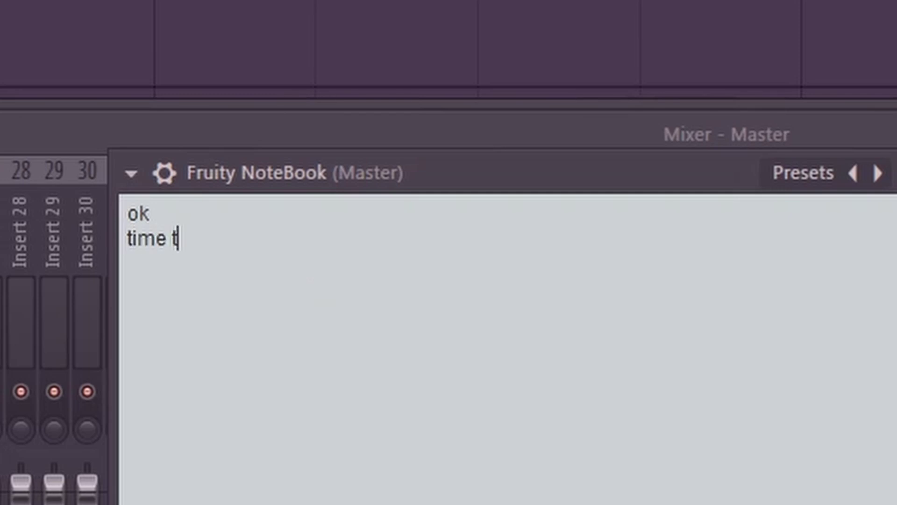
key("Return")
type("time to do the effects")
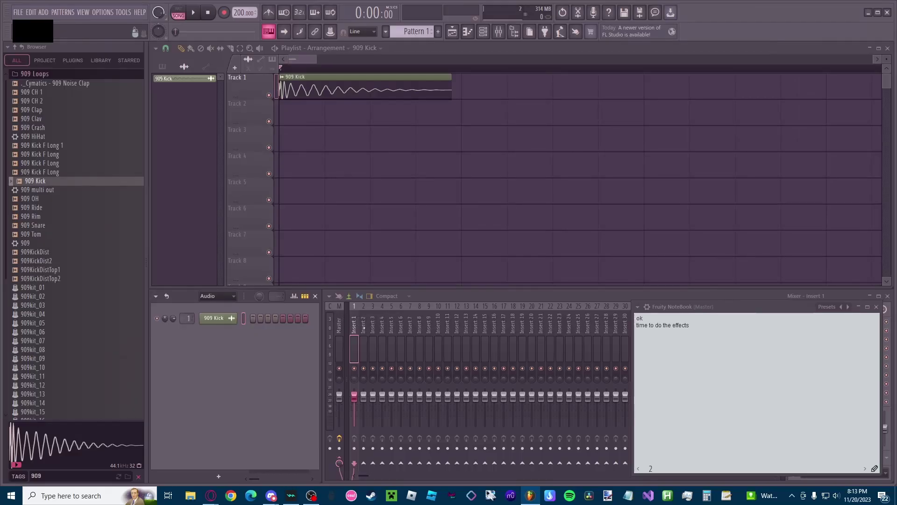
Step: Move the NoteBook off the mixer's effect slots and add Fruity Parametric EQ 2 to the first slot of Insert 1
left_click_drag(712, 306, 636, 98)
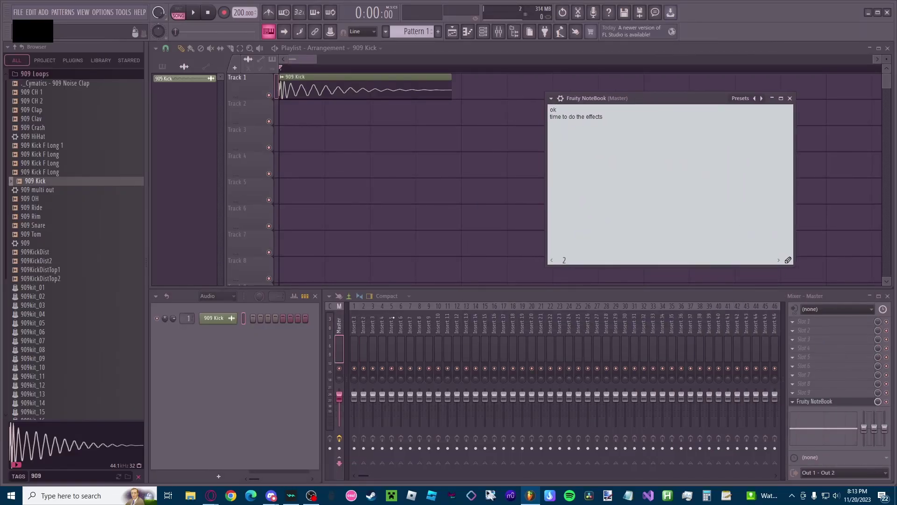
left_click(354, 327)
left_click(810, 326)
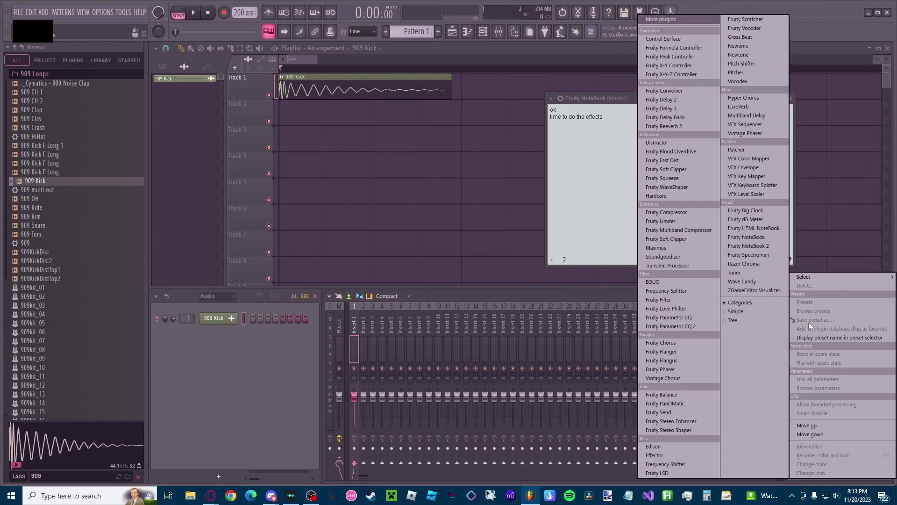
left_click(669, 326)
Step: Slightly boost band 2 of the Insert 1 EQ in the bass range and start playback of the kick
left_click_drag(464, 208, 425, 186)
left_click_drag(326, 267, 323, 259)
left_click(297, 74)
key("space")
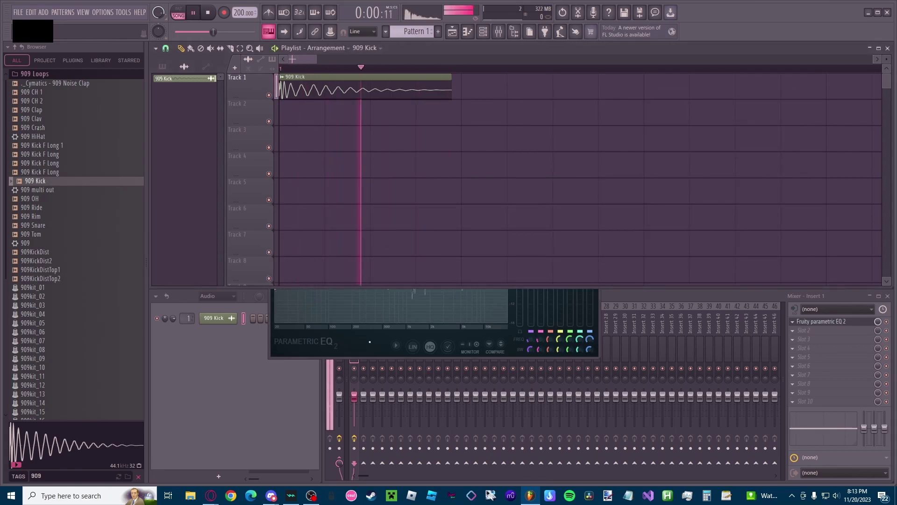
left_click(413, 294)
left_click_drag(407, 188, 491, 258)
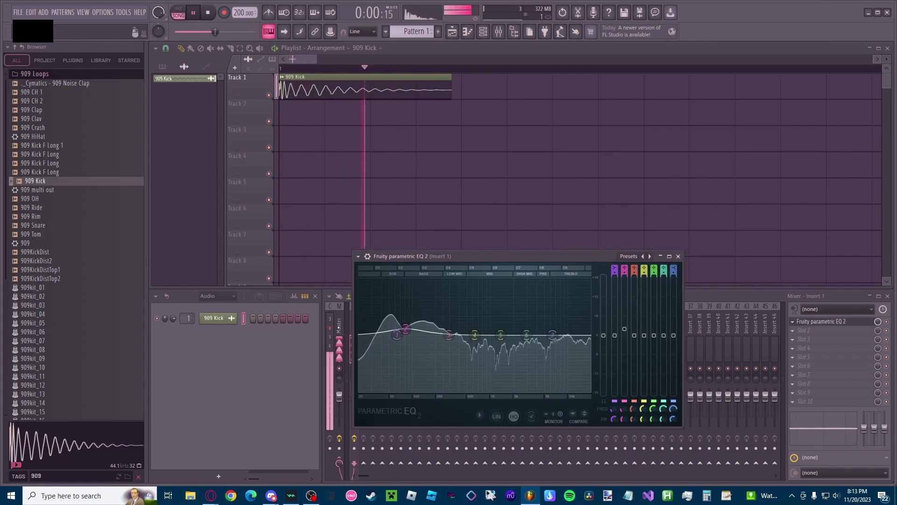
Step: Return to the NoteBook on the Master track and replace its text with "bass"
left_click(339, 351)
left_click(814, 400)
left_click_drag(510, 256, 420, 267)
left_click(654, 129)
key("ctrl+a")
key("BackSpace")
type("bass")
Step: Slightly cut EQ band 3 in the low mids, slightly boost band 4 in the mids, and close the equalizer
left_click_drag(315, 340, 413, 338)
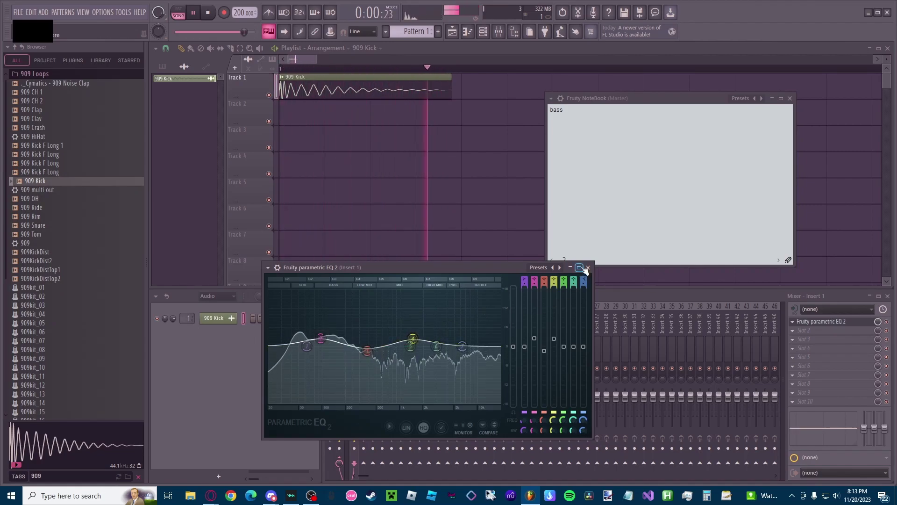
left_click(588, 268)
Step: Replace the NoteBook text with "i thinker that we need to do thing this"
key("ctrl+a")
type("i thinker w")
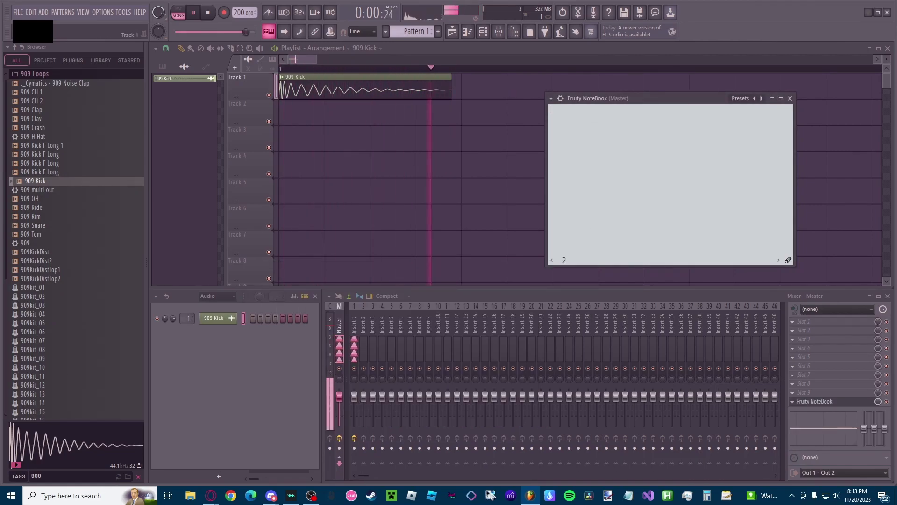
key("BackSpace")
type("that we ")
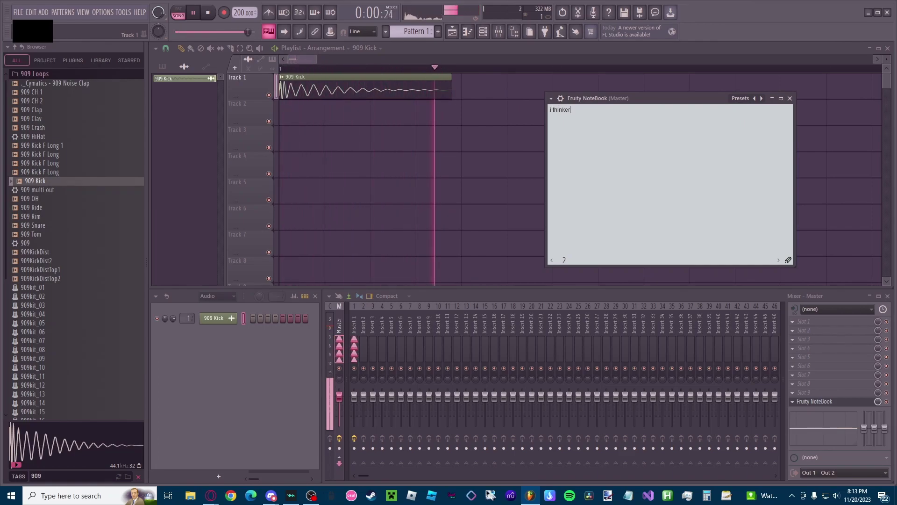
type("nee")
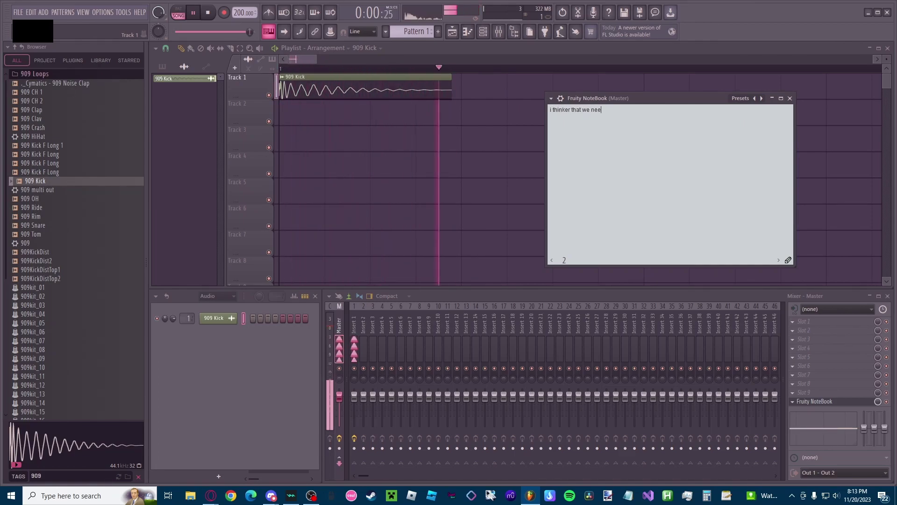
type("d to do thing")
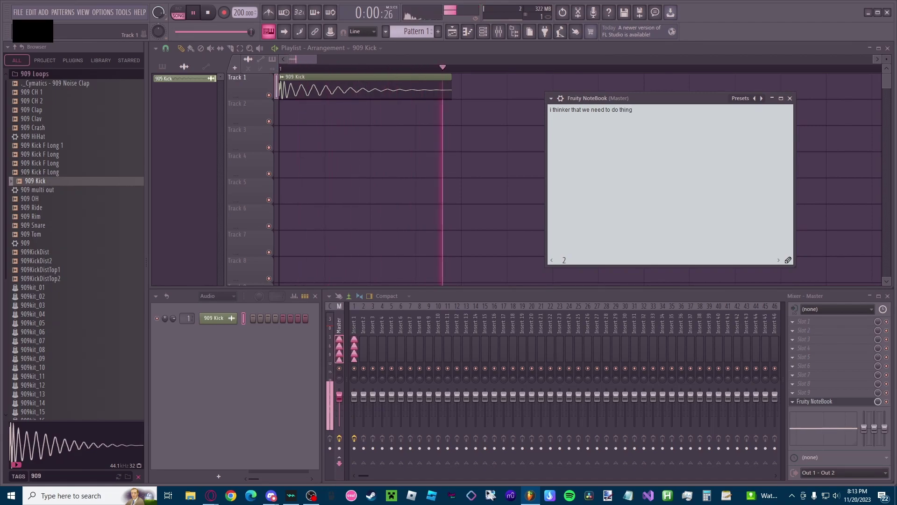
type(" this")
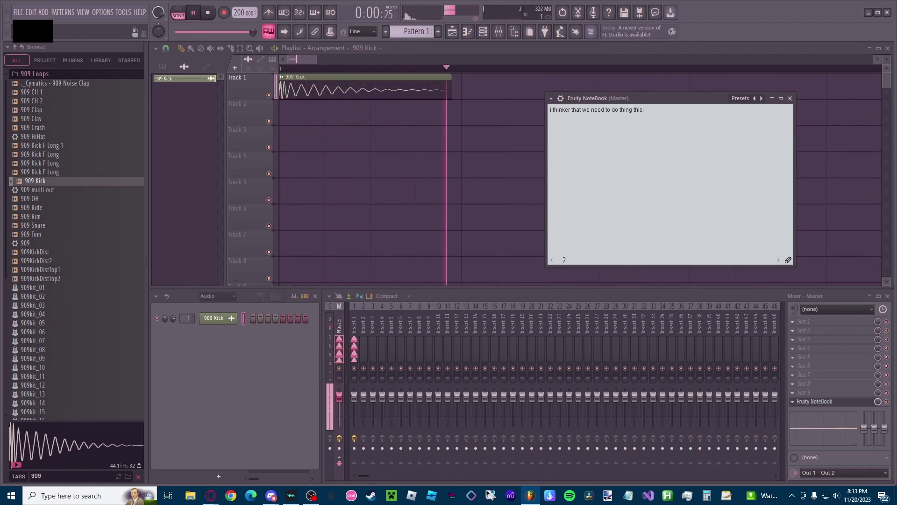
Step: Add Fruity Fast Dist to the second effect slot of Insert 1
left_click(355, 329)
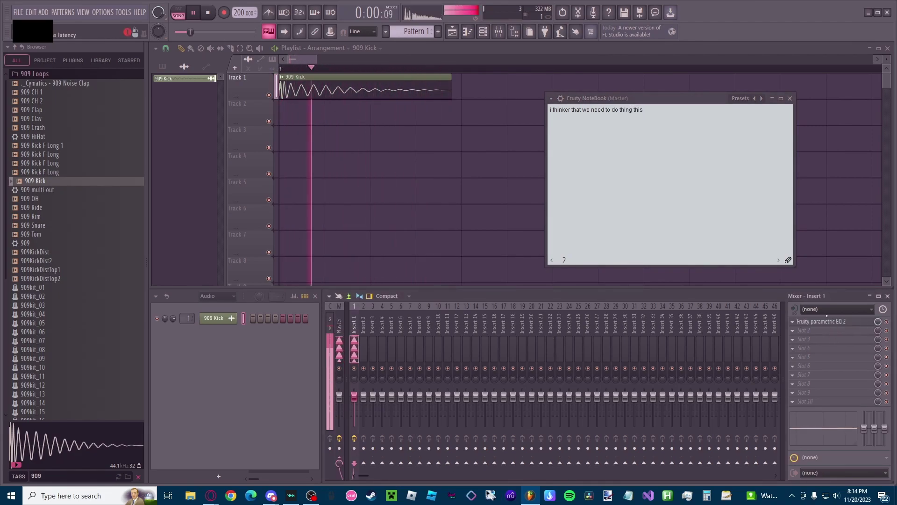
left_click(818, 321)
left_click(589, 268)
left_click(797, 330)
mouse_move(805, 276)
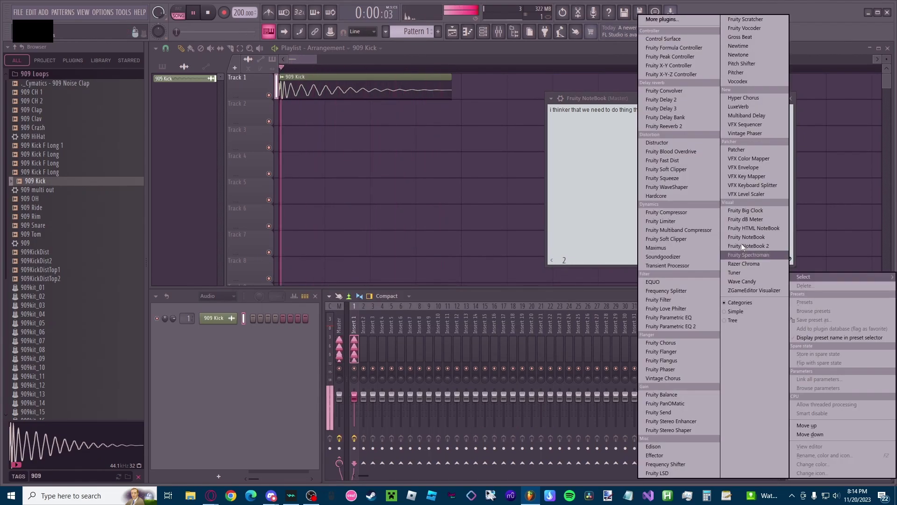
left_click(663, 163)
left_click_drag(521, 217, 417, 197)
Step: Replace the NoteBook text with "DISTORTION" and close the Fruity Fast Dist window
left_click_drag(676, 128, 407, 97)
type("DISTORTION")
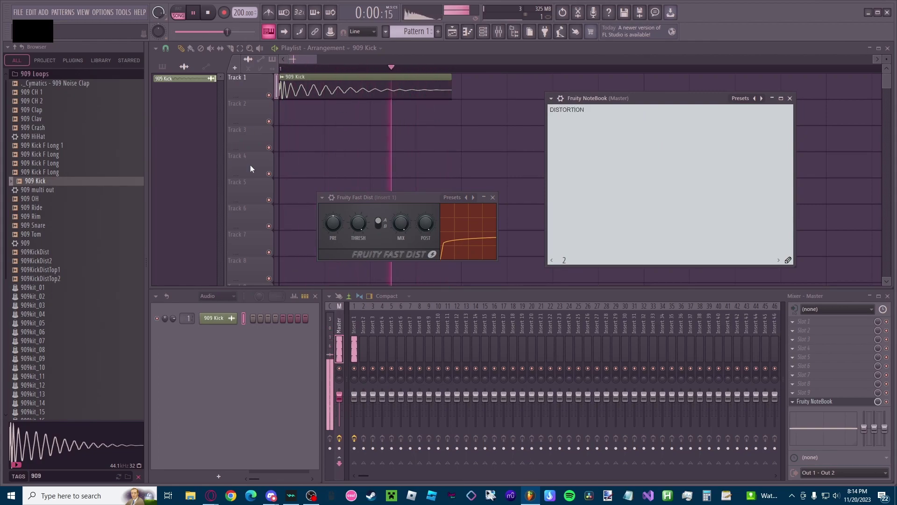
left_click(390, 195)
left_click_drag(390, 196, 397, 263)
left_click(492, 257)
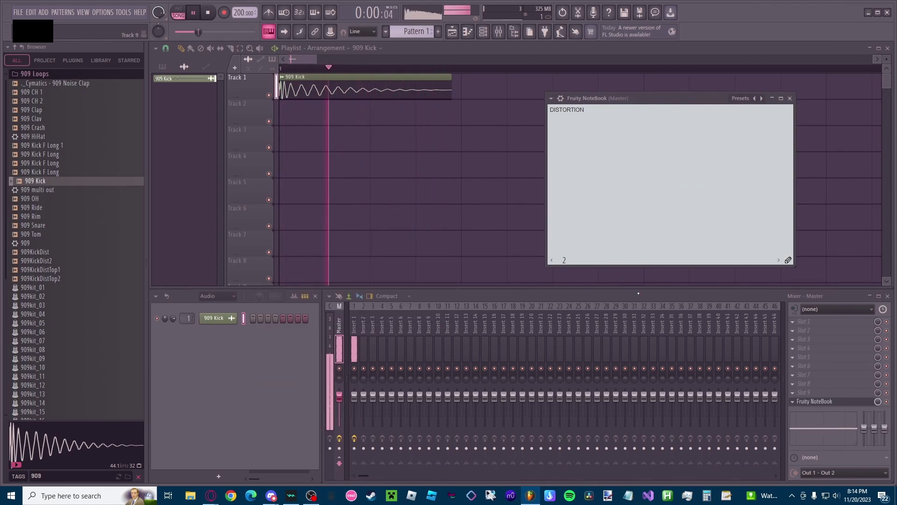
Step: Replace the NoteBook text with "more eq but bigger now"
key("ctrl+a")
type("more eq but b")
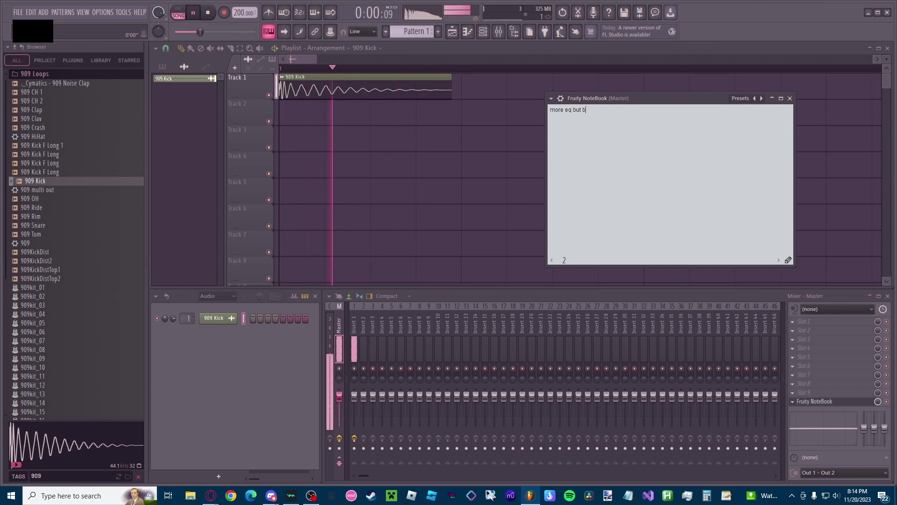
type("igger now")
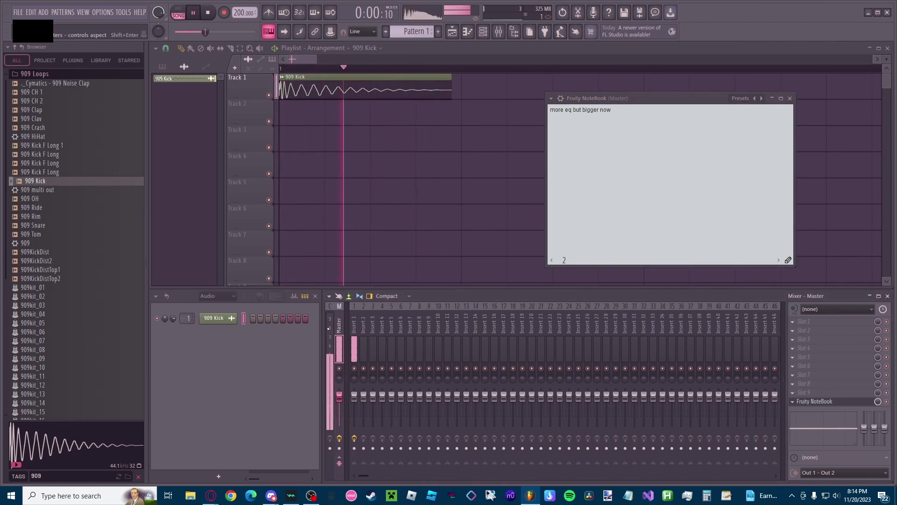
Step: Add another Fruity Parametric EQ 2 to Insert 1's third slot and strongly boost band 2 in the sub range and band 4 in the mids
left_click(355, 328)
left_click(833, 341)
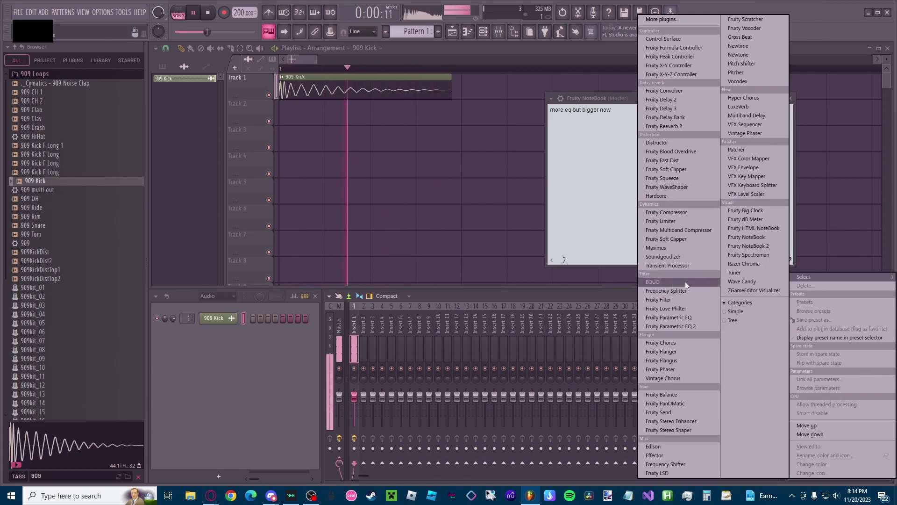
left_click(666, 327)
left_click_drag(461, 183, 299, 215)
left_click_drag(302, 297, 269, 239)
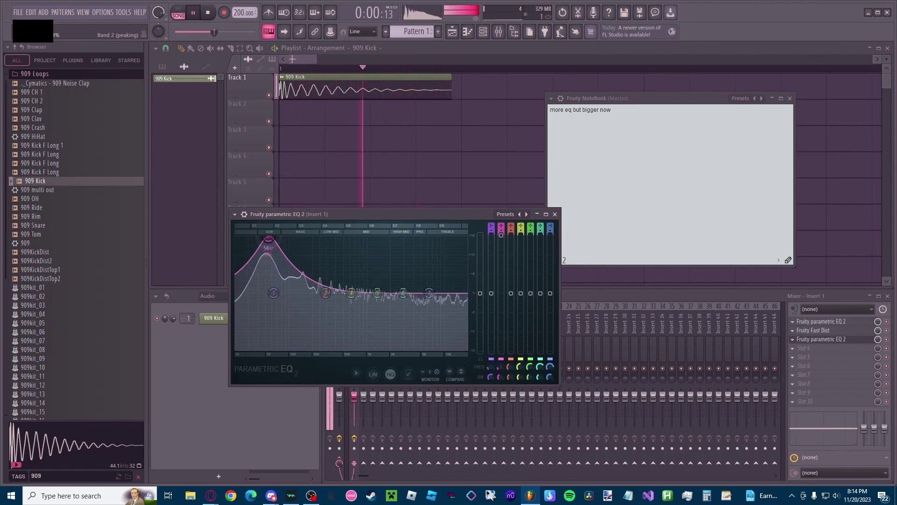
left_click_drag(325, 294, 374, 239)
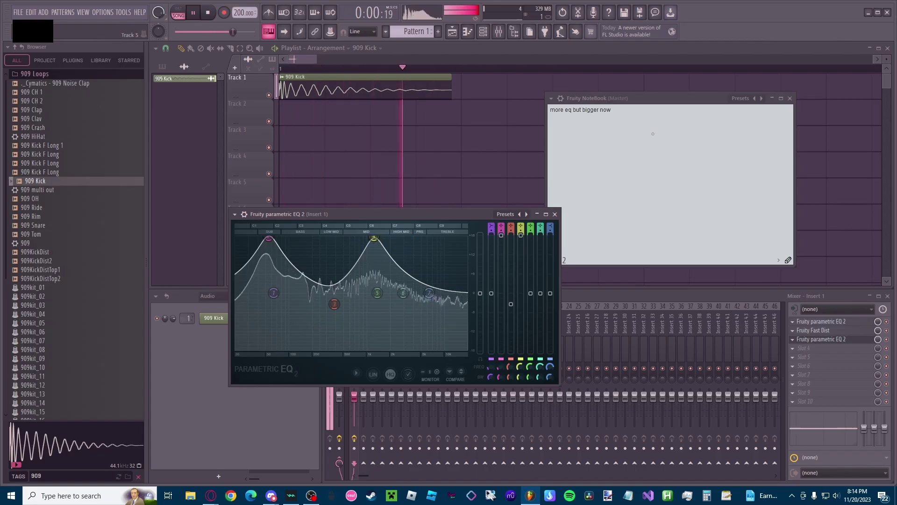
Step: Replace the NoteBook text with "with these ones we can obtain our frequency we want"
left_click_drag(617, 111, 521, 110)
type("with these ones we can obtain our frequency we want")
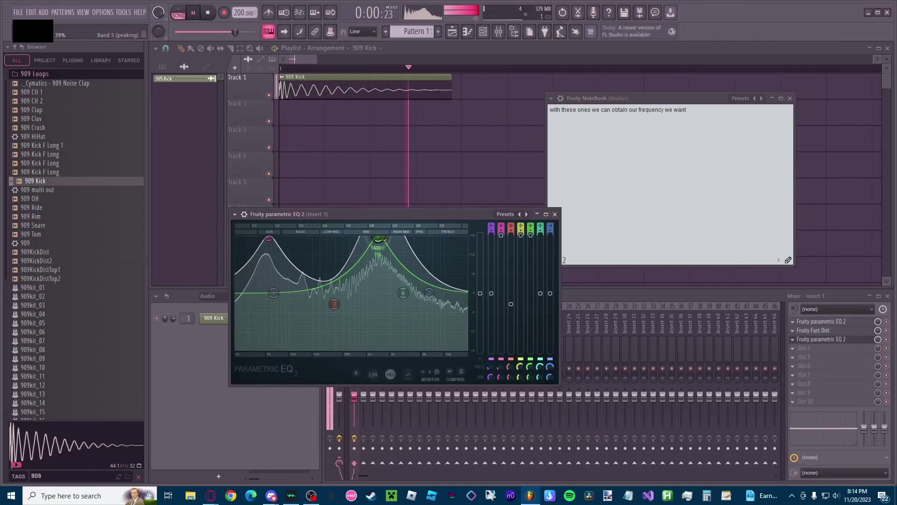
Step: Gather EQ bands 4, 5 and 6 at full boost in the low mids and pull band 3 down to full cut
left_click_drag(378, 238, 369, 238)
left_click_drag(335, 305, 325, 309)
left_click_drag(384, 238, 369, 238)
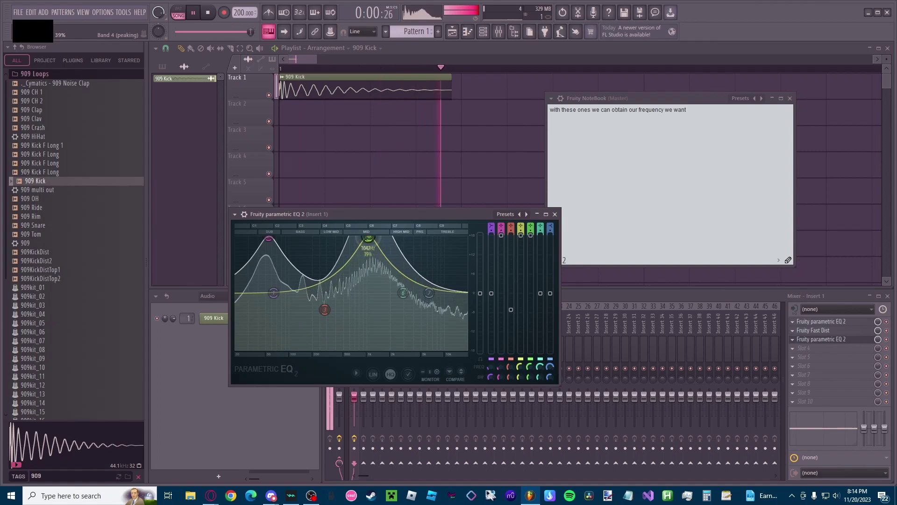
left_click_drag(403, 293, 336, 239)
left_click_drag(431, 237, 339, 238)
left_click_drag(334, 312, 317, 348)
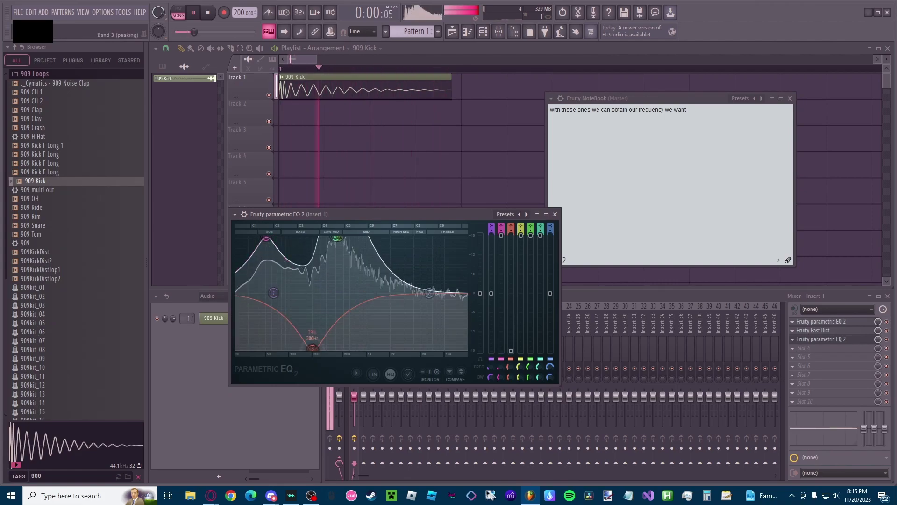
Step: Replace the NoteBook text with "oooooooooooooooooooo" and stop playback
mouse_move(375, 213)
left_mouse_down()
mouse_move(405, 208)
mouse_move(369, 229)
left_mouse_up()
left_click(715, 121)
key("ctrl+a")
type("oooooooooooooooooooo")
key("space")
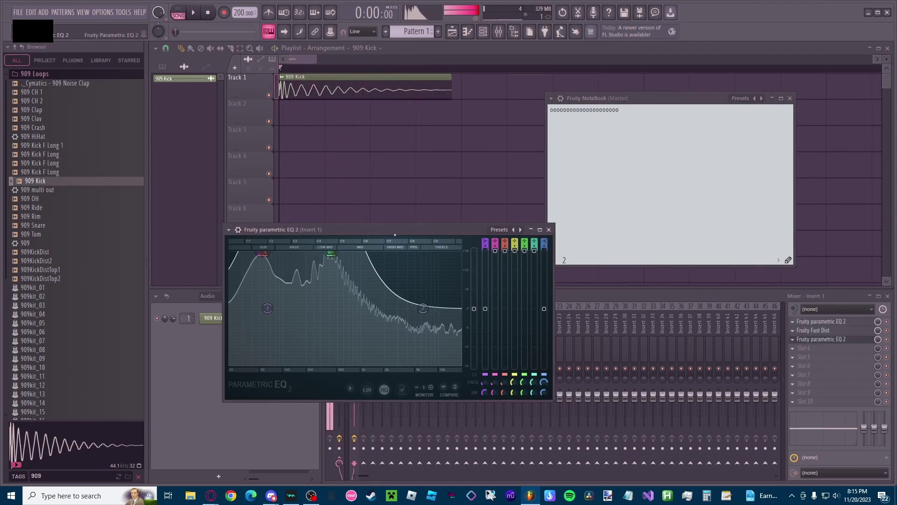
Step: Close the second equalizer's window and replace the NoteBook text with "too lond"
left_click(549, 230)
key("ctrl+a")
type("too lond")
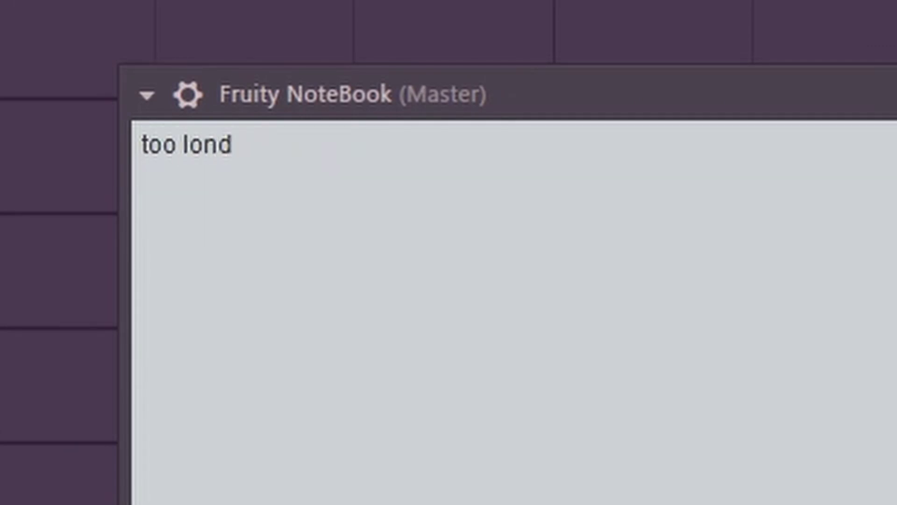
Step: Correct the NoteBook text to "too loud" and add the lines "SO" and "we get another distorion lol"
key("BackSpace")
key("BackSpace")
type("ud SO")
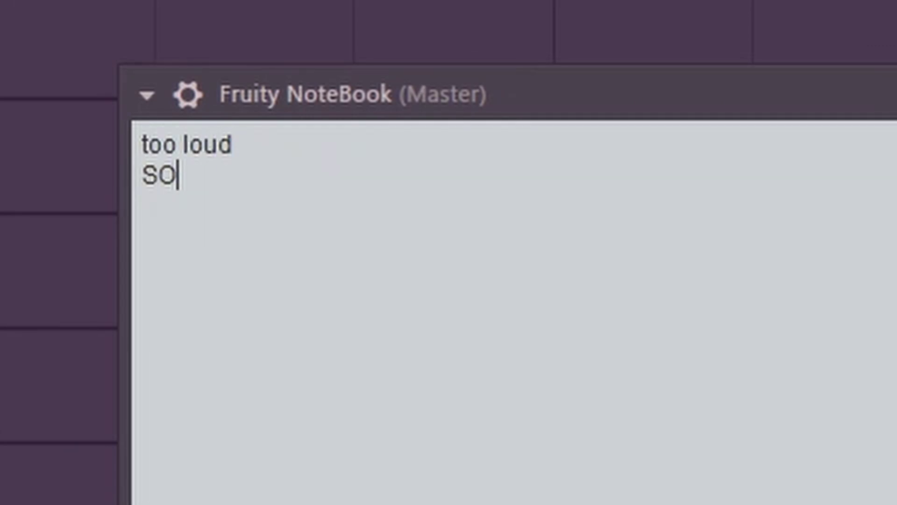
key("Return")
type("we get ano")
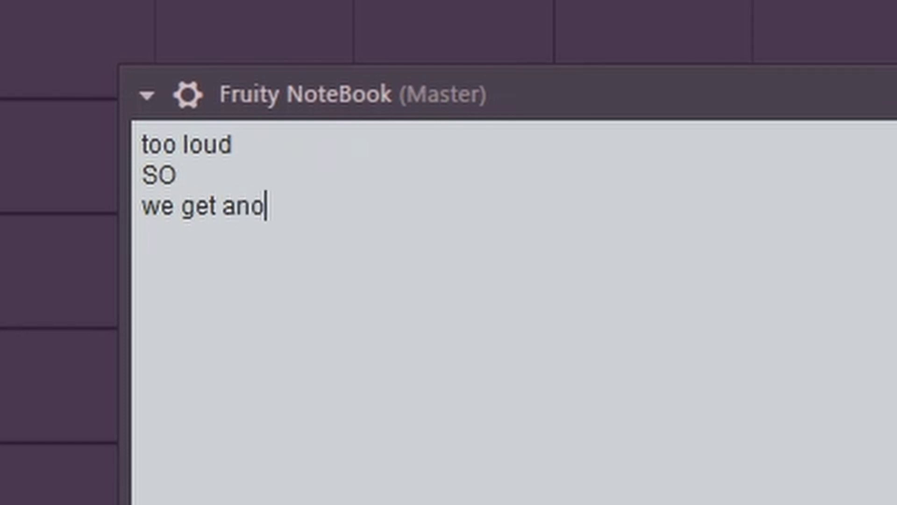
type("ther distorion lol")
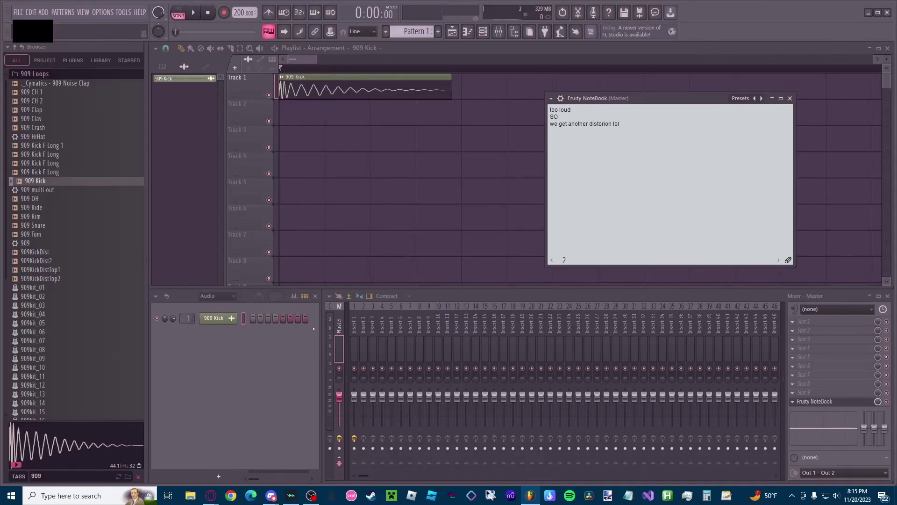
Step: Add Fruity Fast Dist to the fourth effect slot of Insert 1, play the kick through it and close the effect's window
left_click(354, 325)
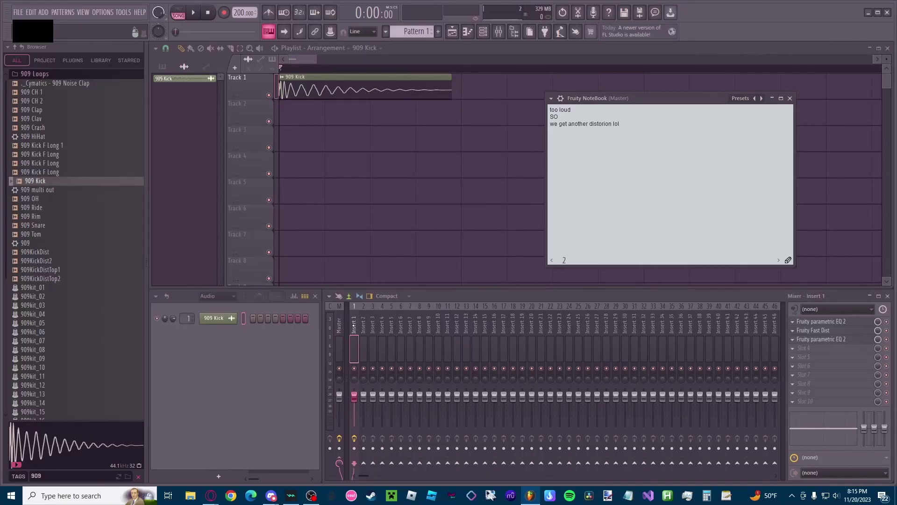
left_click(867, 352)
left_click(673, 157)
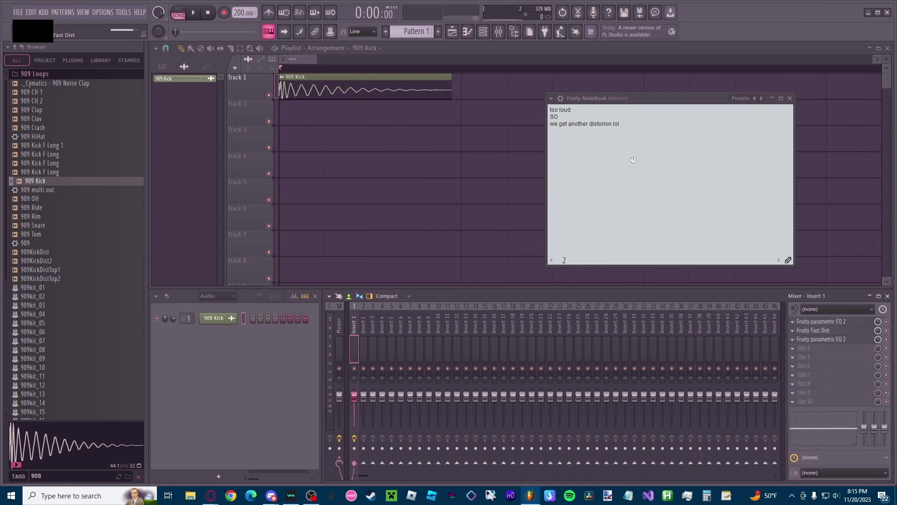
left_click_drag(390, 241, 383, 233)
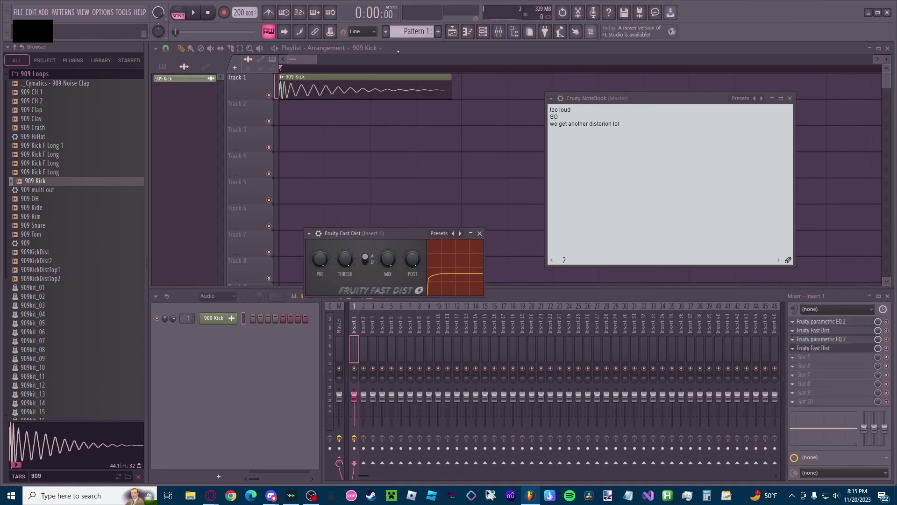
left_click(400, 49)
key("space")
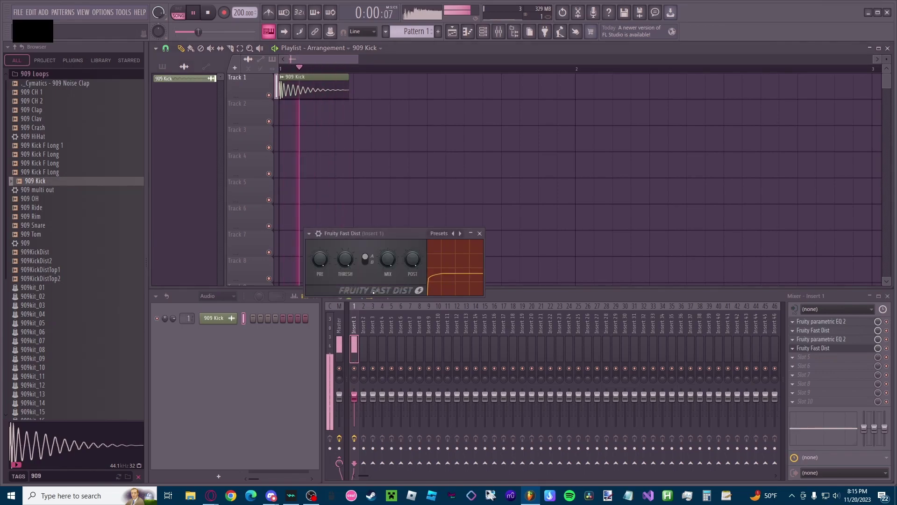
left_click(480, 233)
Step: Reopen the NoteBook on the Master track, stop playback and replace its text with "lovely"
left_click(342, 328)
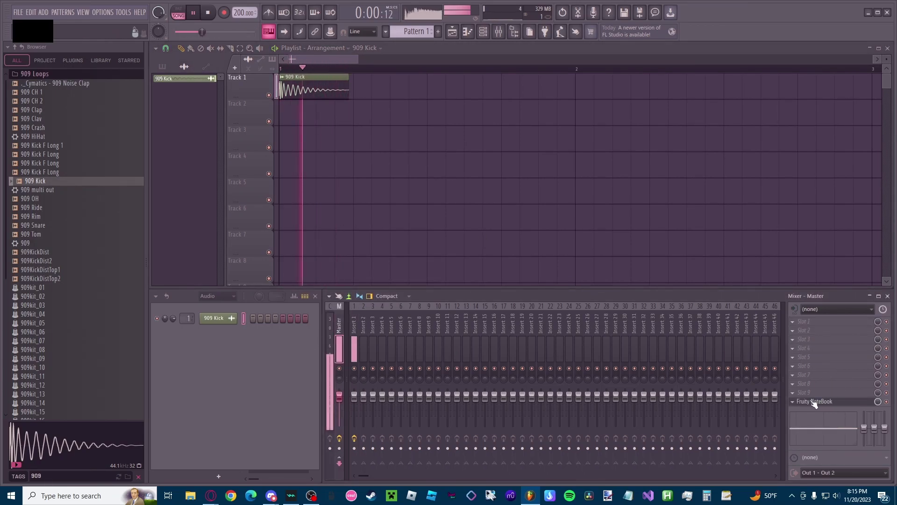
left_click(814, 402)
scroll(327, 328, "right", 1)
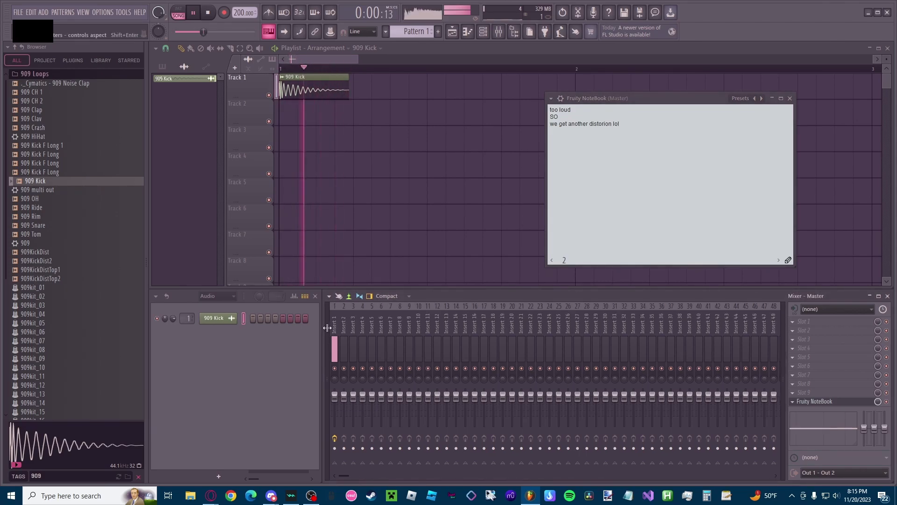
scroll(327, 328, "left", 1)
key("space")
key("ctrl+a")
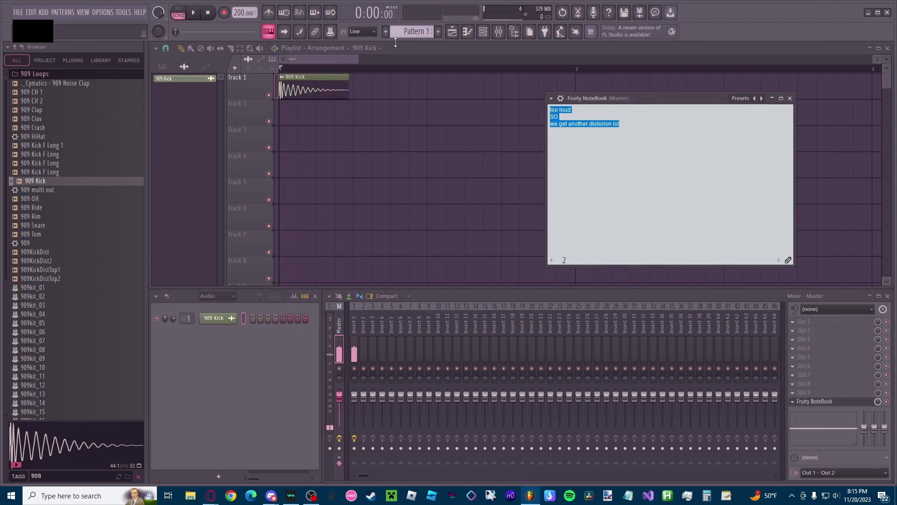
type("lo")
type("vely")
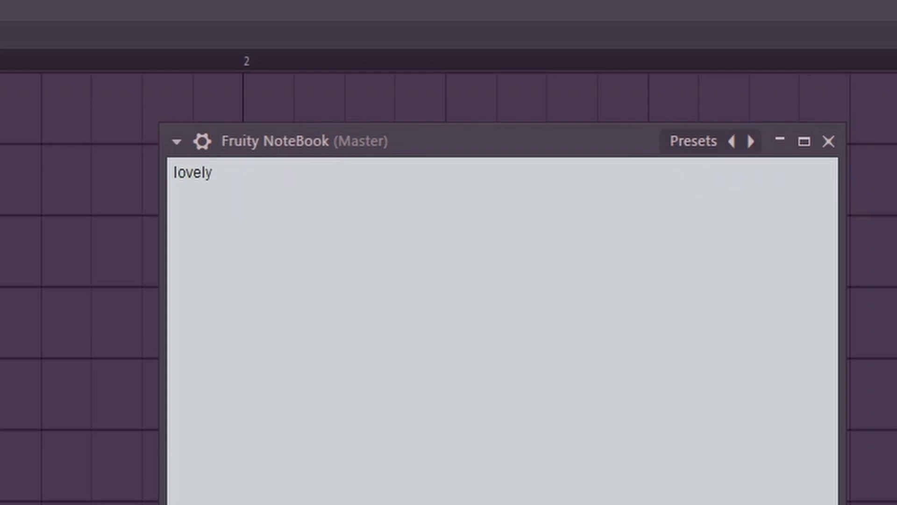
Step: Add a third Parametric EQ 2 to Insert 1 and replace the NoteBook text with "one more eq" and "you can put as many as you want"
key("Escape")
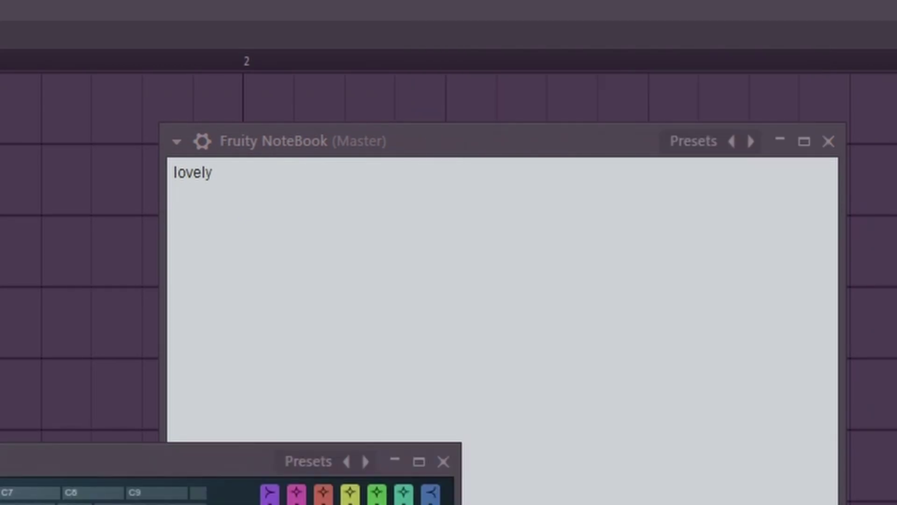
key("ctrl+a")
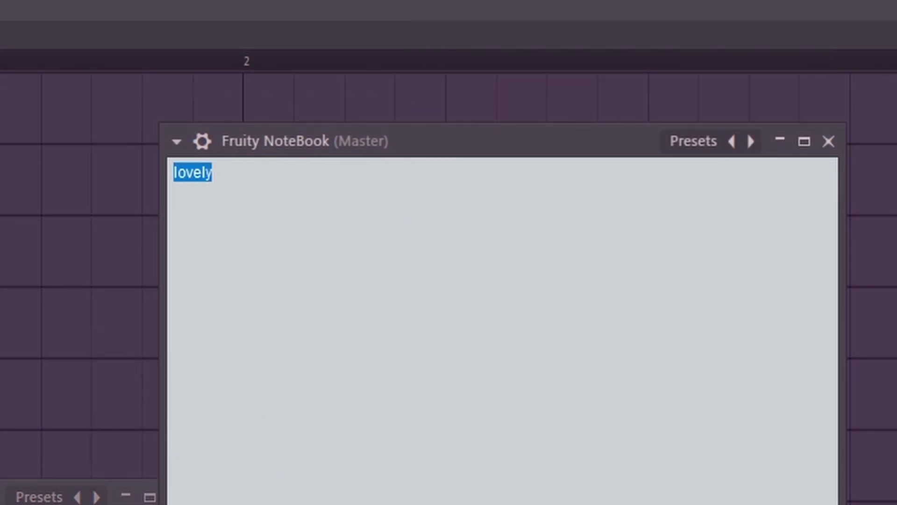
type("one more eq")
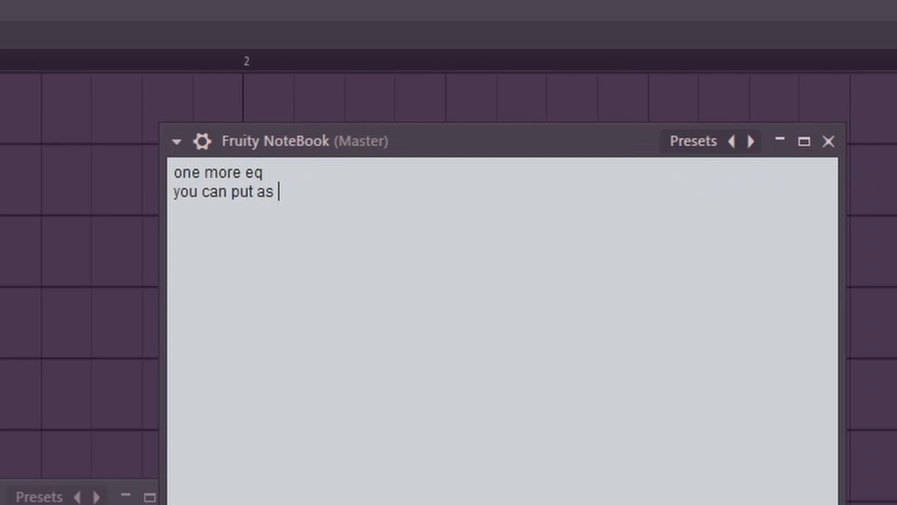
type("many as you want")
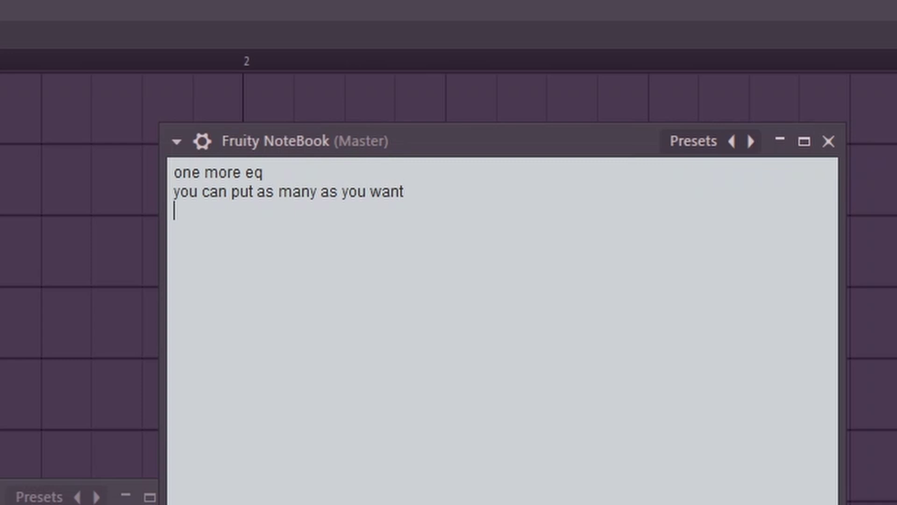
Step: Add the NoteBook lines "just dont make it bad and muddy" and "take out these frequencies a bit i think"
type(" make it bad and muddy")
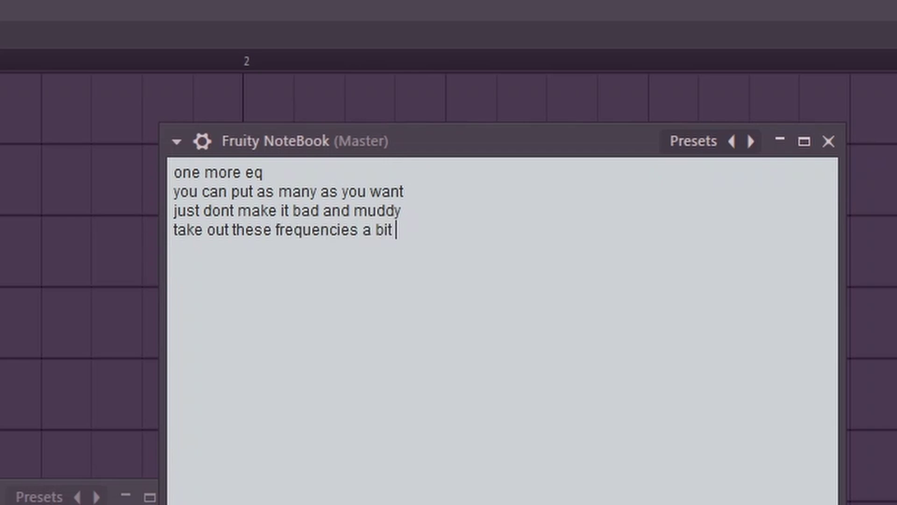
type("hink")
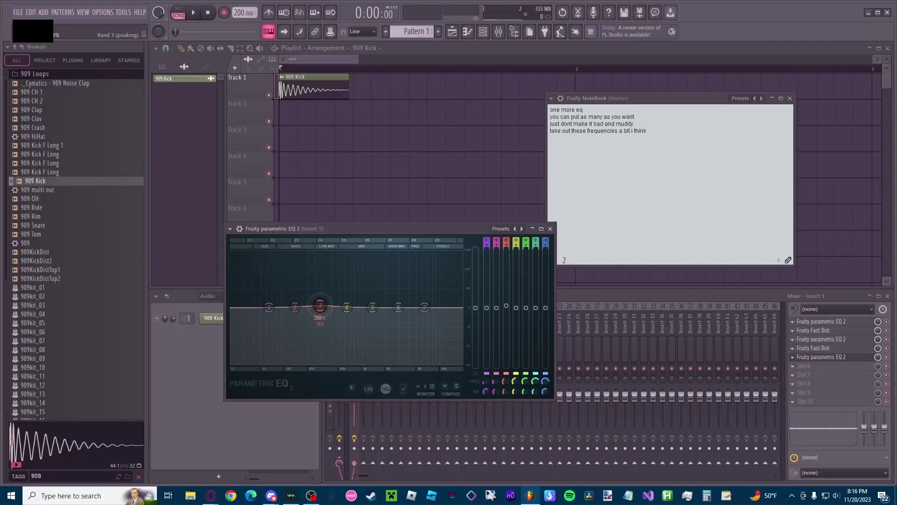
Step: Lower band 3 of the third equalizer to a slight cut in the low mids
mouse_move(320, 304)
left_mouse_down()
mouse_move(329, 304)
mouse_move(327, 343)
mouse_move(330, 318)
left_mouse_up()
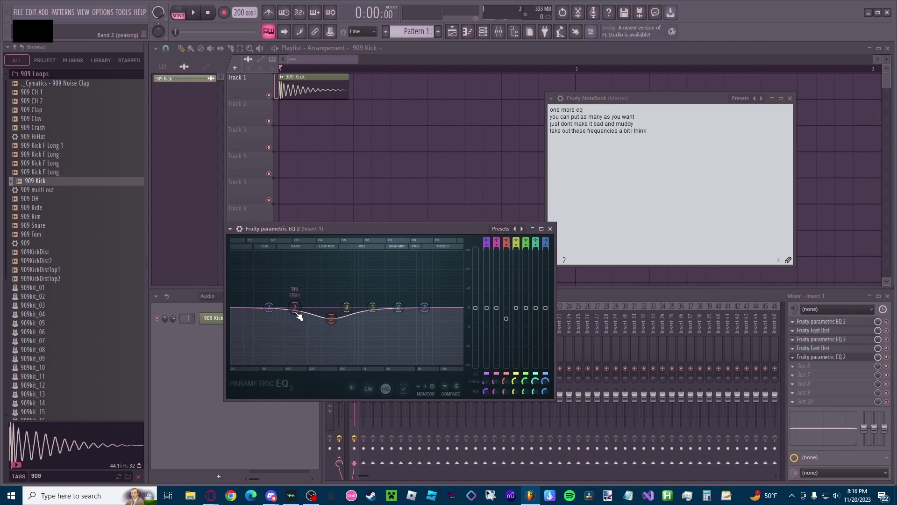
right_click(358, 185)
left_click(341, 366)
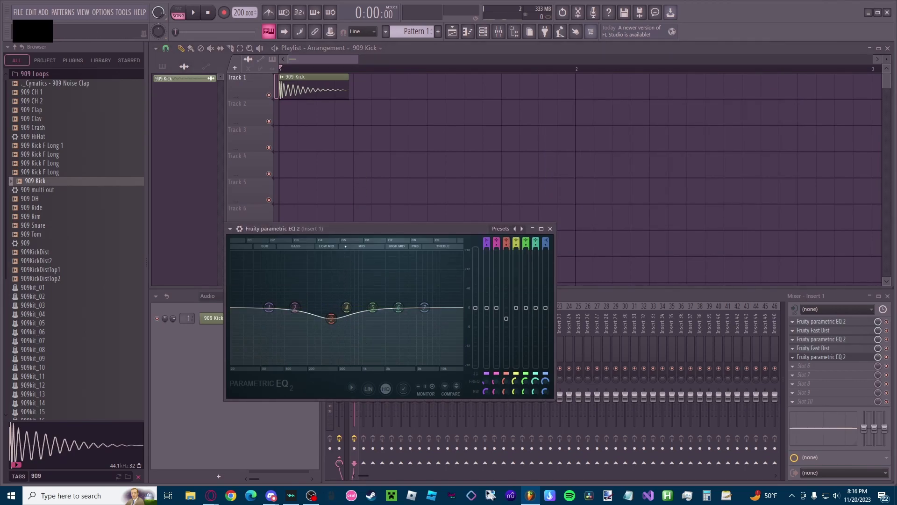
Step: Boost band 2 in the sub range and band 4 in the low mids, deepen band 3's cut during playback, and stop playback
left_click_drag(345, 228, 430, 170)
left_click_drag(379, 249, 346, 215)
key("space")
left_click_drag(423, 170, 416, 169)
left_click_drag(428, 251, 404, 271)
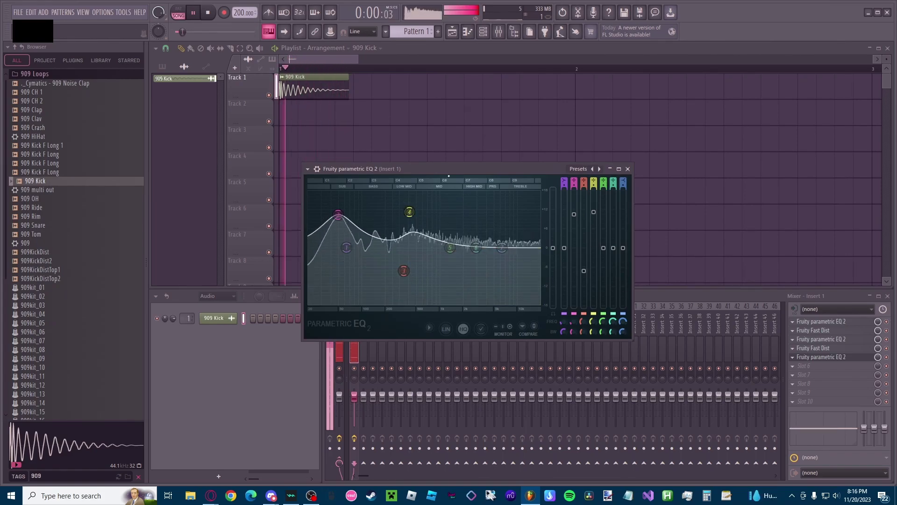
left_click_drag(449, 169, 464, 163)
key("space")
Step: Reopen the NoteBook on the Master track and replace its text with "unless thats your frequency you want lol"
left_click(340, 354)
left_click(807, 403)
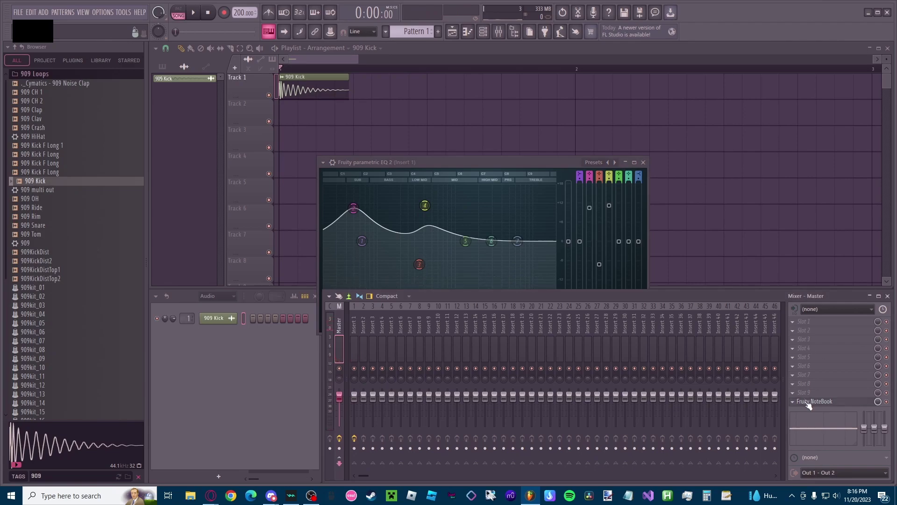
left_click(809, 403)
key("ctrl+a")
type("unless thats your frequency y")
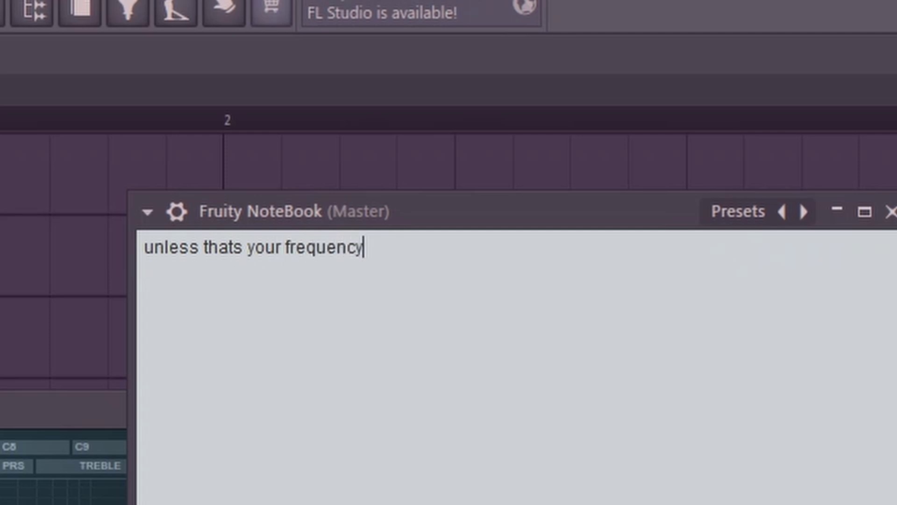
type("ou want lol")
Step: Start playback and raise bands 4, 5 and 6 of the third equalizer to about full boost across the low mids and mids
left_click_drag(472, 165, 406, 204)
key("space")
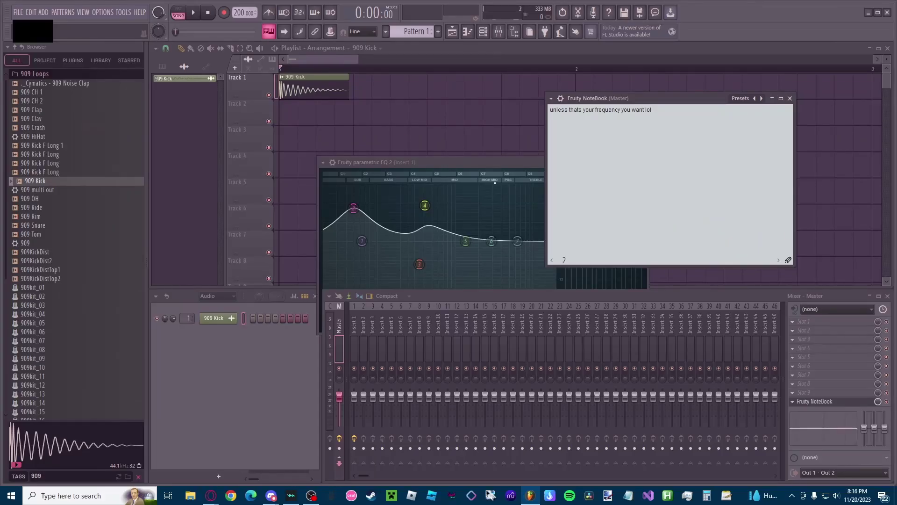
left_click_drag(362, 250, 363, 228)
left_click_drag(403, 286, 363, 231)
left_click_drag(387, 231, 417, 231)
left_click_drag(439, 283, 399, 236)
left_click_drag(384, 207, 343, 234)
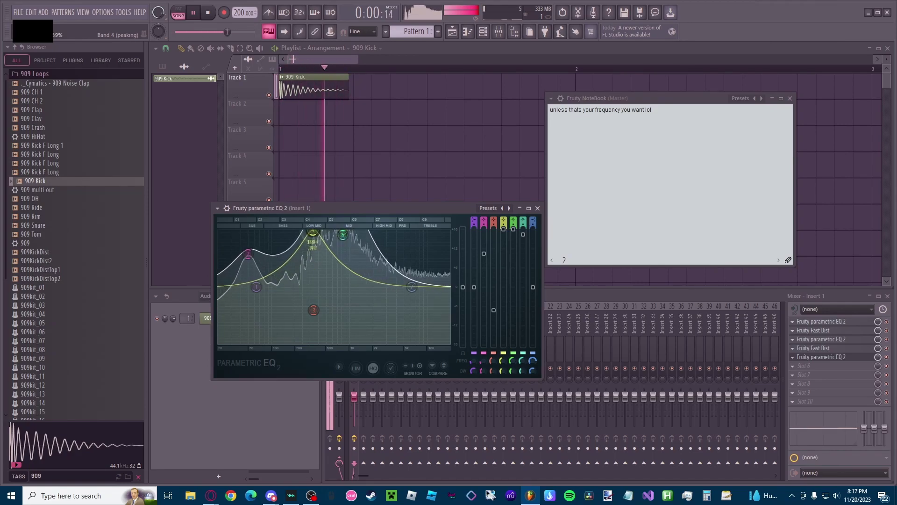
Step: Deepen band 3's cut, shift bands 5 and 6 higher in the mids, raise band 2 to full sub boost, and close the equalizer
left_click_drag(314, 310, 293, 324)
left_click_drag(344, 234, 367, 231)
left_click_drag(343, 231, 362, 231)
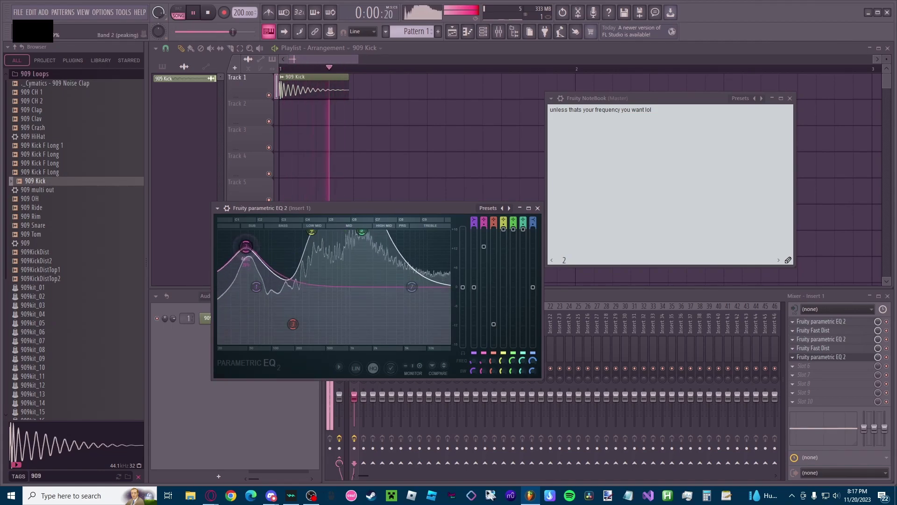
left_click_drag(248, 253, 249, 234)
left_click_drag(362, 232, 367, 232)
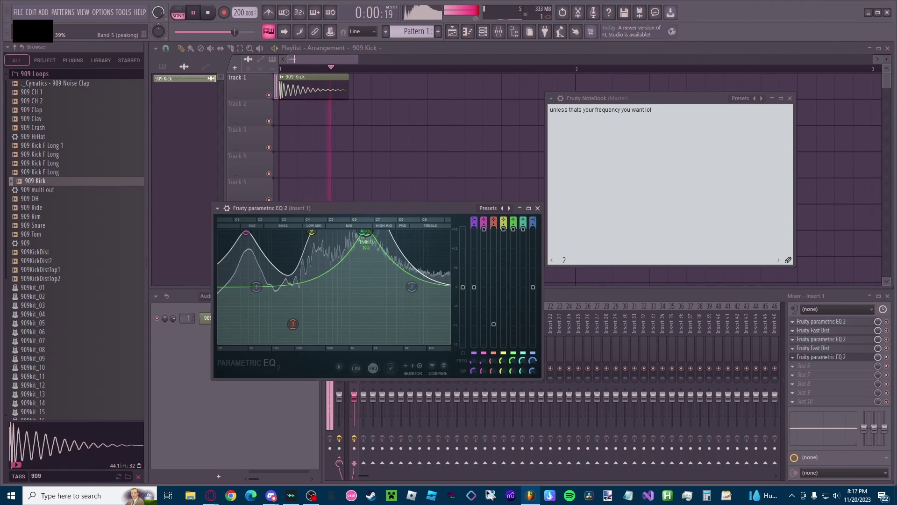
mouse_move(246, 232)
left_mouse_down()
mouse_move(245, 322)
mouse_move(247, 232)
left_mouse_up()
left_click(538, 208)
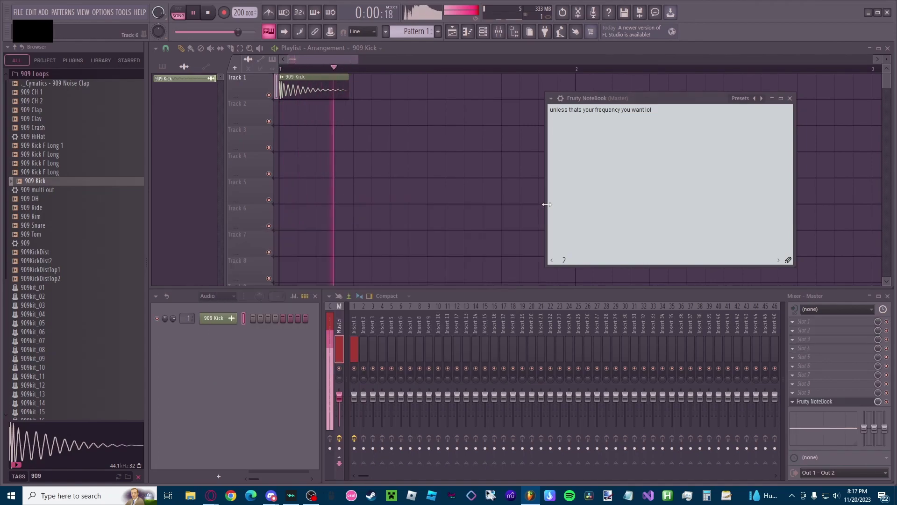
Step: Replace the NoteBook text with "anyways" and stop playback
left_click_drag(627, 99, 533, 153)
key("ctrl+a")
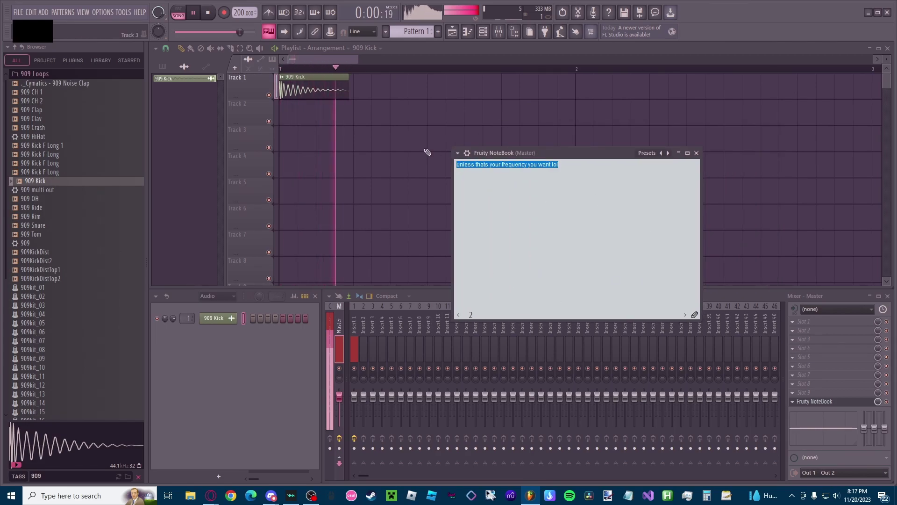
type("anyways")
right_click(549, 122)
key("space")
Step: Reopen the NoteBook on the Master track and replace its text with "to top it off we get a fruity wave shaper"
left_click(503, 336)
left_click(340, 328)
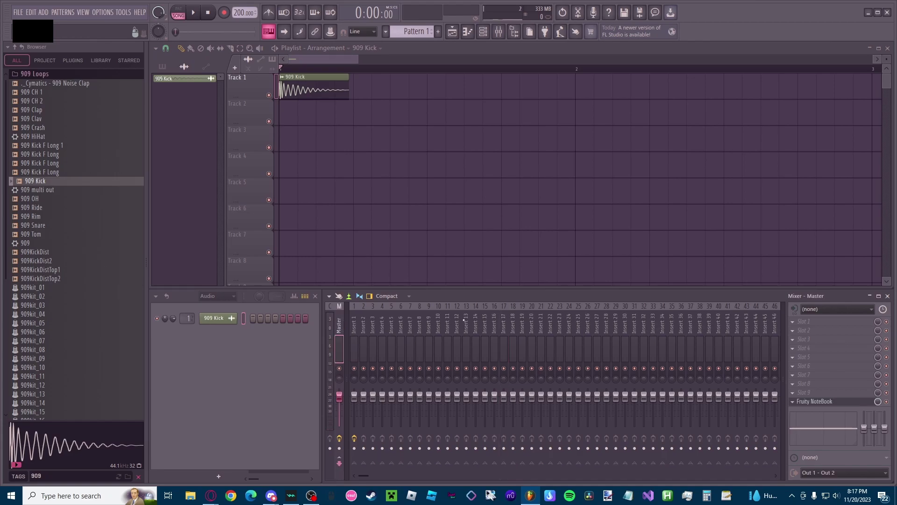
left_click(821, 402)
key("ctrl+a")
type("to top ")
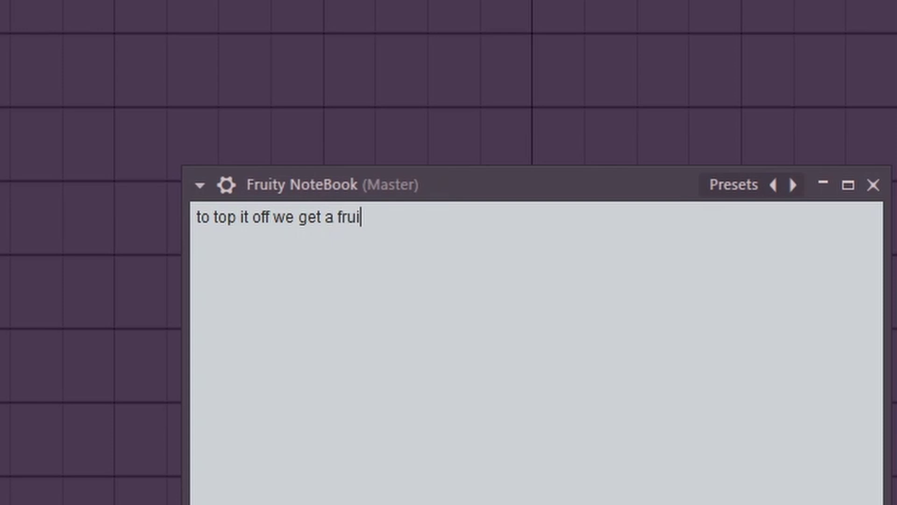
type("wave shaper")
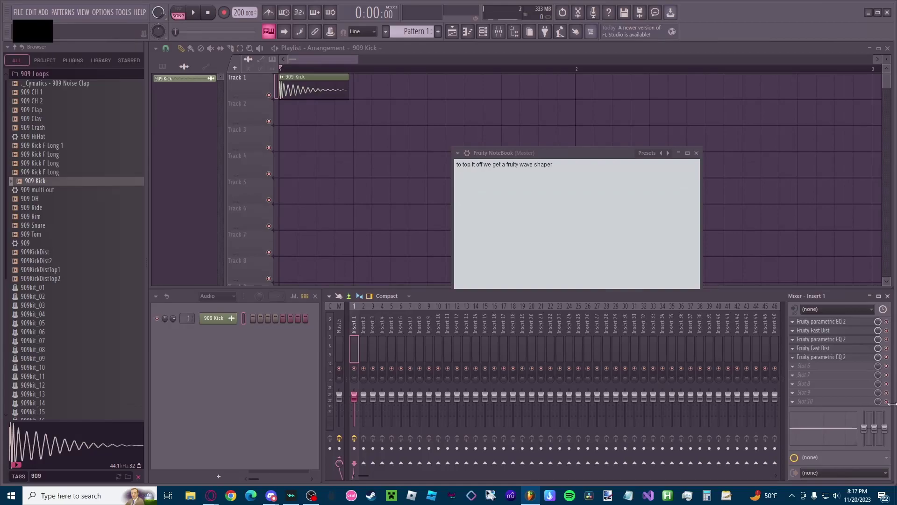
Step: Add Fruity WaveShaper to the sixth effect slot of Insert 1 and pull its curve fully into the graph's upper-left corner
left_click(806, 367)
mouse_move(811, 278)
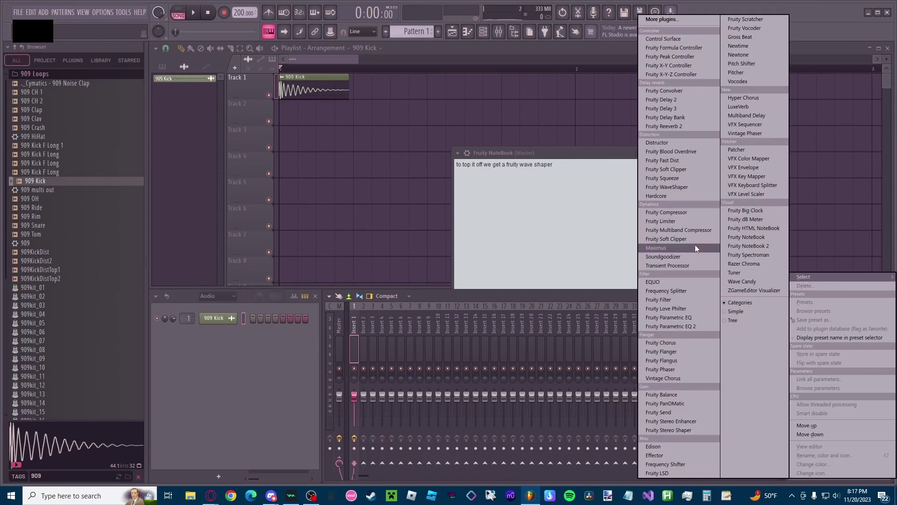
left_click(666, 188)
left_click_drag(329, 251, 75, 3)
right_click(348, 195)
Step: Replace the NoteBook text with "ALL THE WAY THERE" and move the WaveShaper window slightly lower
left_click(563, 220)
key("ctrl+a")
type("AOLO")
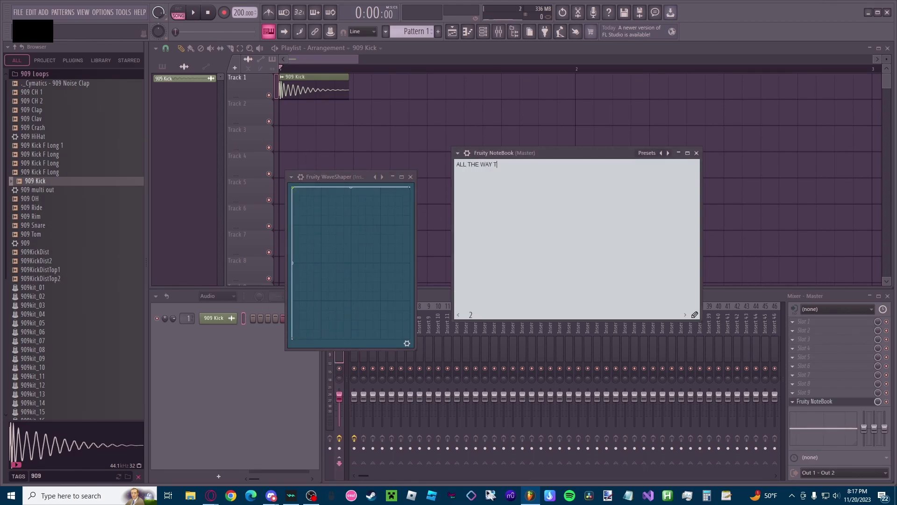
left_click_drag(325, 177, 327, 195)
Step: Replace the NoteBook text with "if youw ant it liek that i guess"
left_click_drag(504, 164, 350, 162)
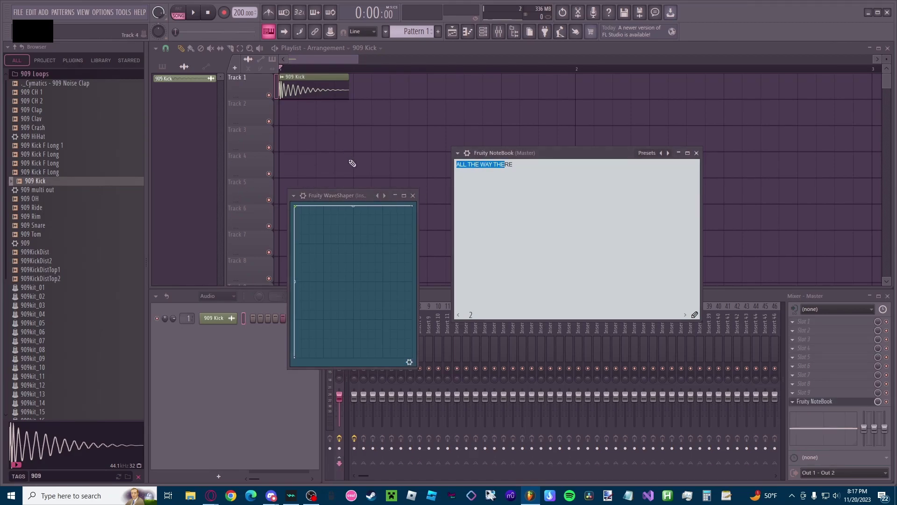
type("if youw ant it liek that i guess")
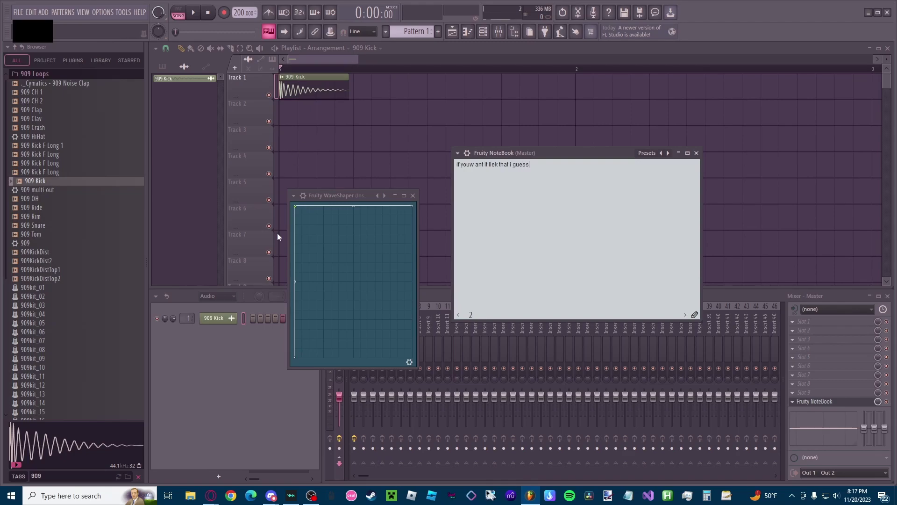
Step: Play the kick, closing the WaveShaper window and toggling the Fruity WaveShaper on Insert 1 to compare the sound
key("space")
left_click(413, 195)
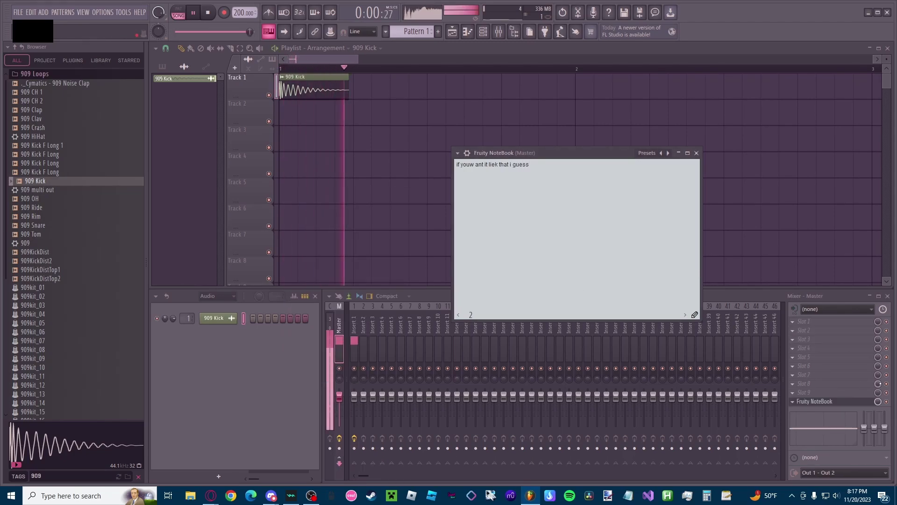
left_click(354, 354)
left_click(887, 367)
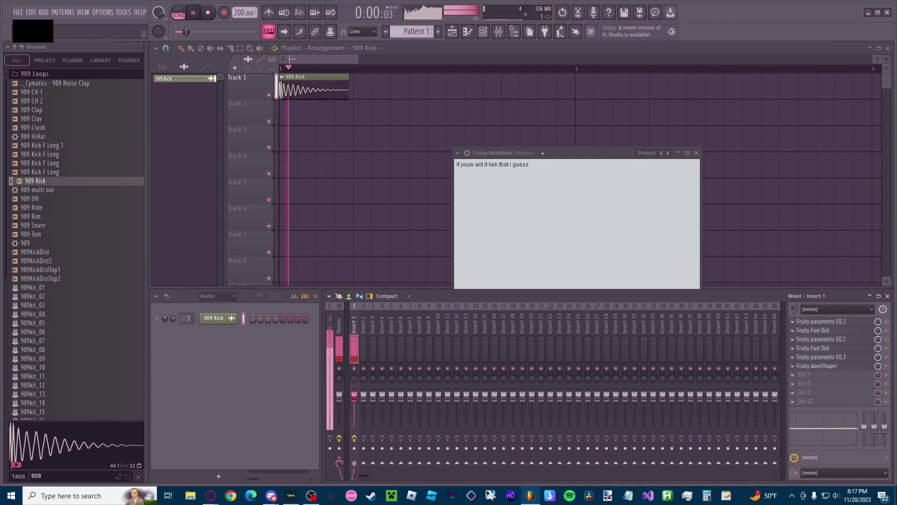
key("space")
Step: Replace the NoteBook text with "makes it louder and clip more lol" and reposition its window
left_click_drag(556, 155, 522, 152)
key("ctrl+a")
type("ma")
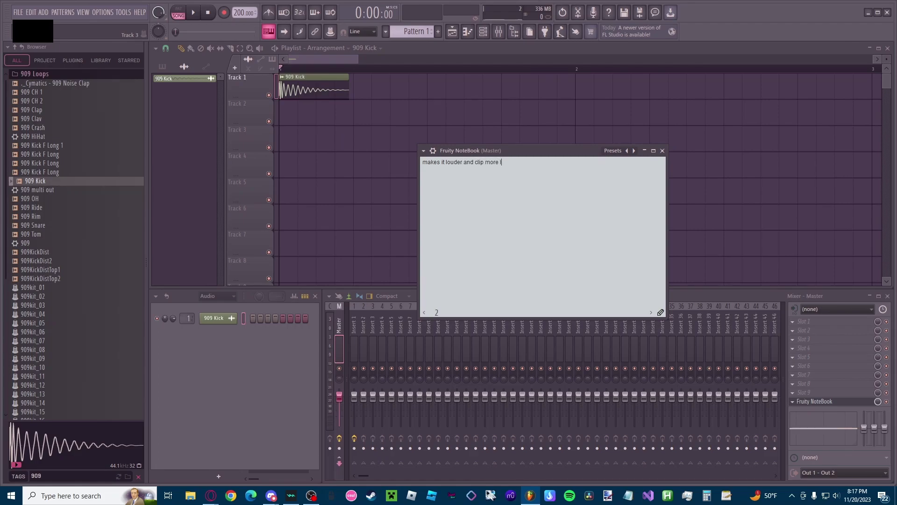
left_click_drag(519, 158, 550, 190)
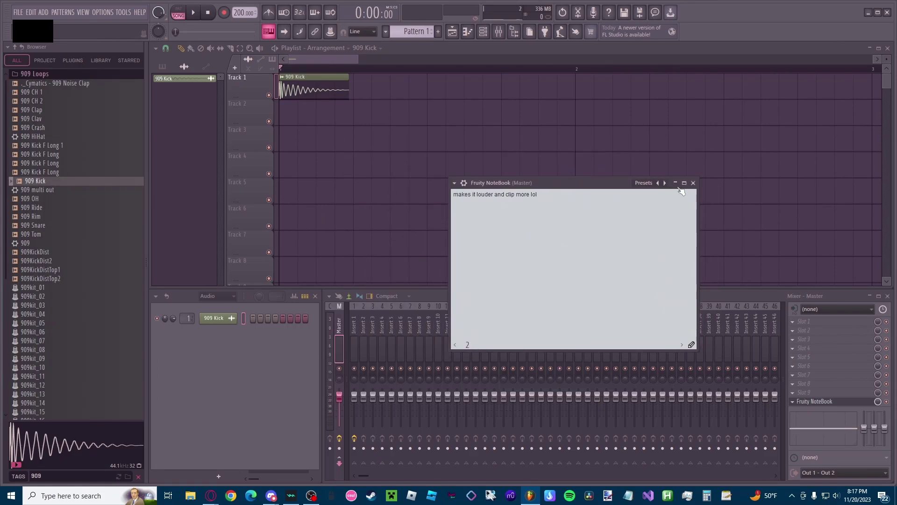
Step: Replace the NoteBook text with "and we LIKE THJAT" and reposition its window
key("ctrl+a")
type("an")
left_click_drag(528, 183, 495, 189)
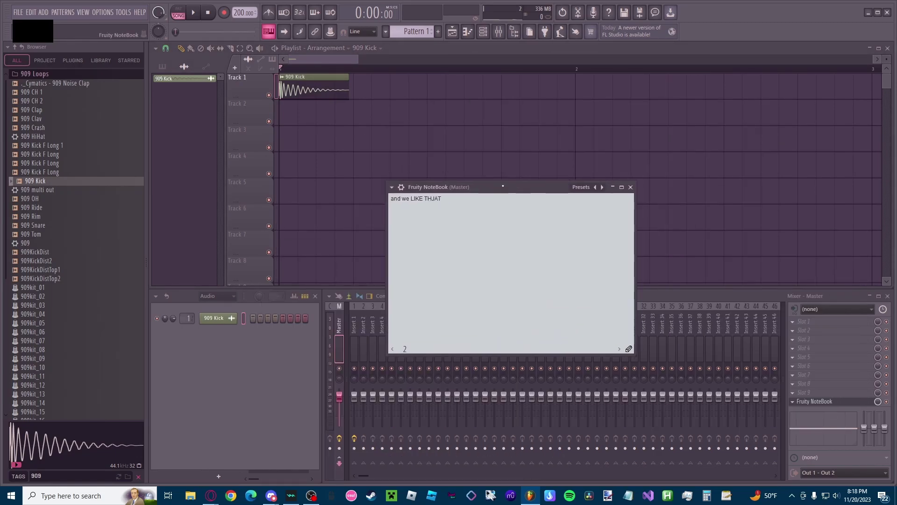
Step: Replace the NoteBook text with two lines, "now that you got your funny kick" and "lets make it a sample", and move its window higher
key("ctrl+a")
type("ye")
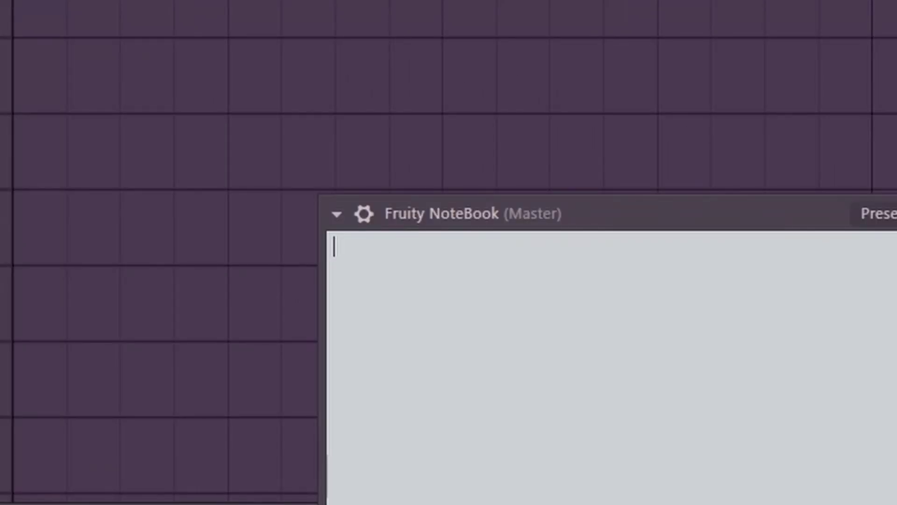
type("now th")
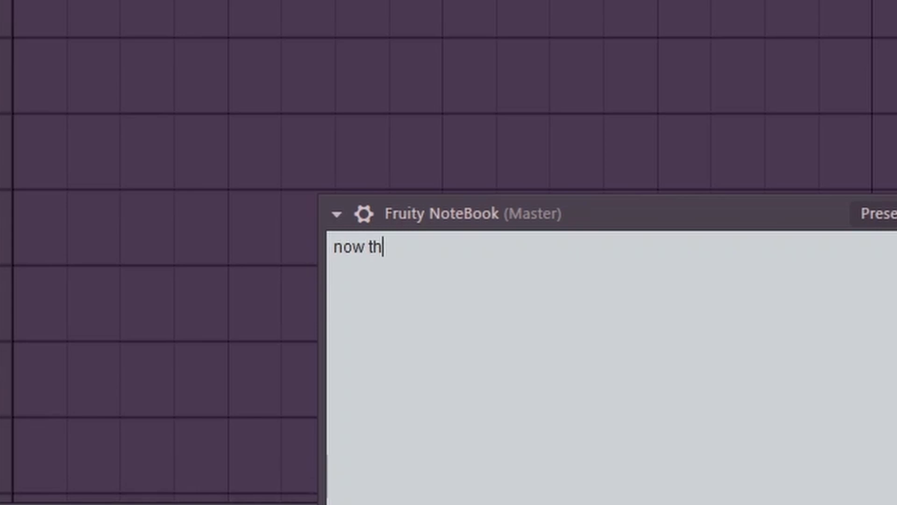
type("at you got your")
type(" funny kick ")
type("let")
type("s make ")
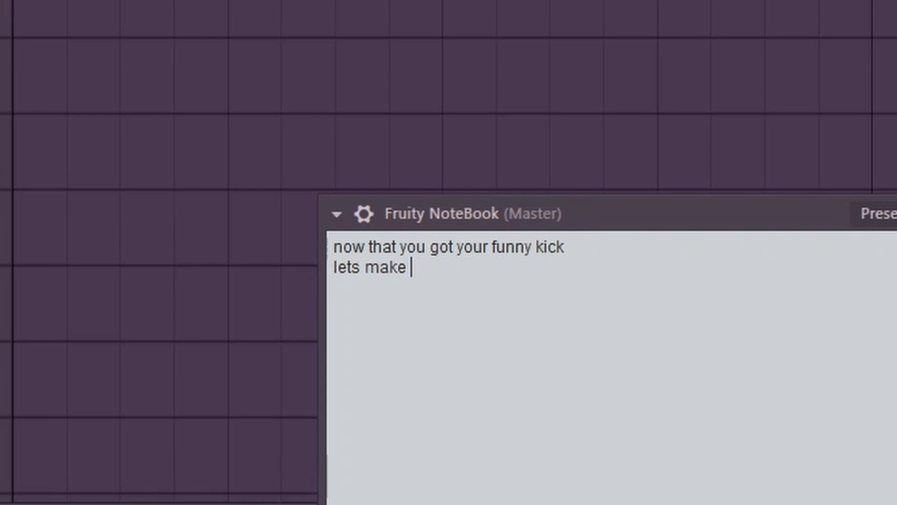
type("it a sample")
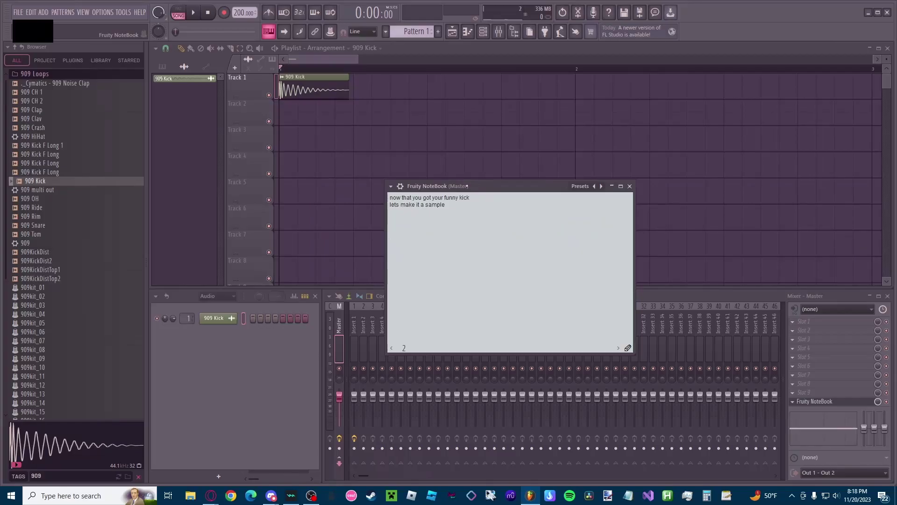
left_click_drag(538, 213, 516, 99)
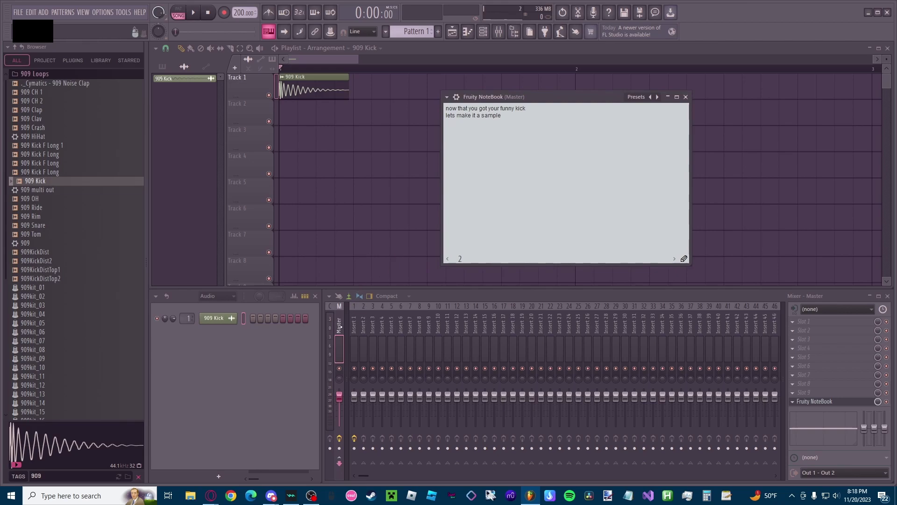
Step: Add Fruity soft clipper to the Master's first effect slot and replace the note with "make suer you have sofrt cliper cus thats something"
left_click(818, 328)
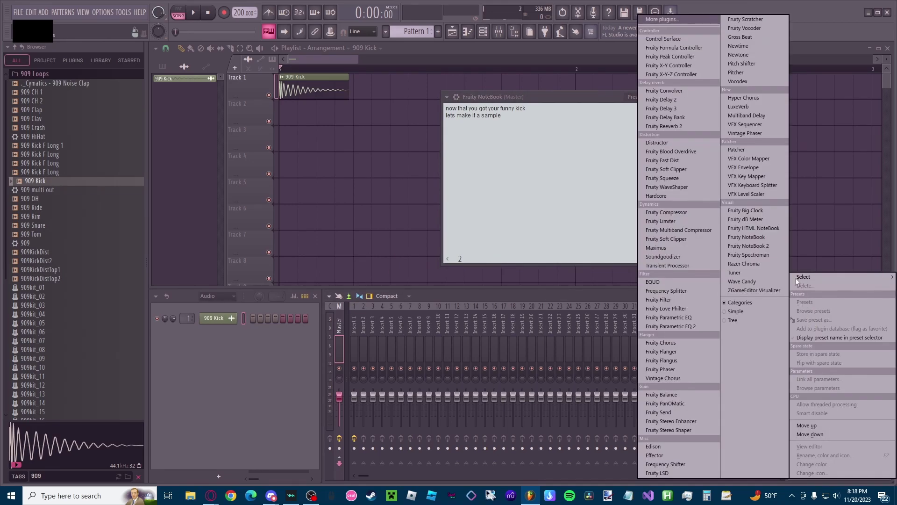
left_click(663, 180)
left_click(507, 147)
key("ctrl+a")
type("make suer you have sofrt cliper")
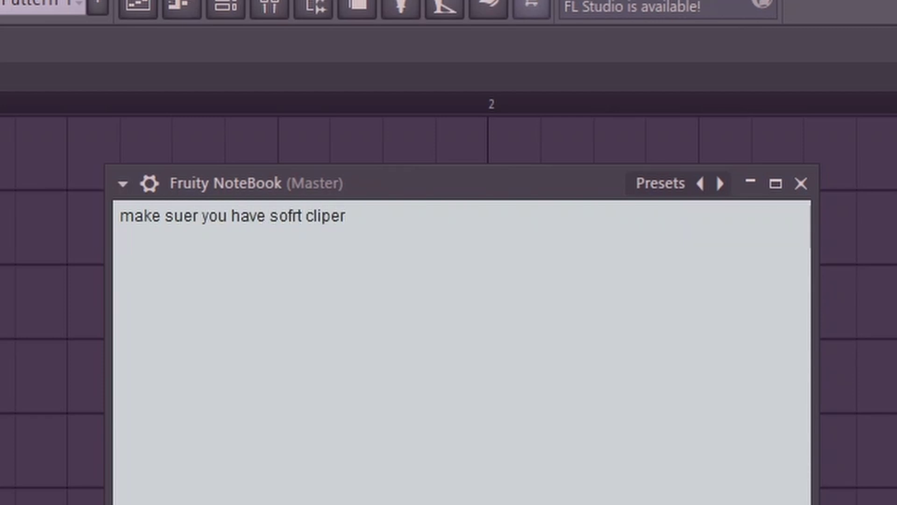
type("something")
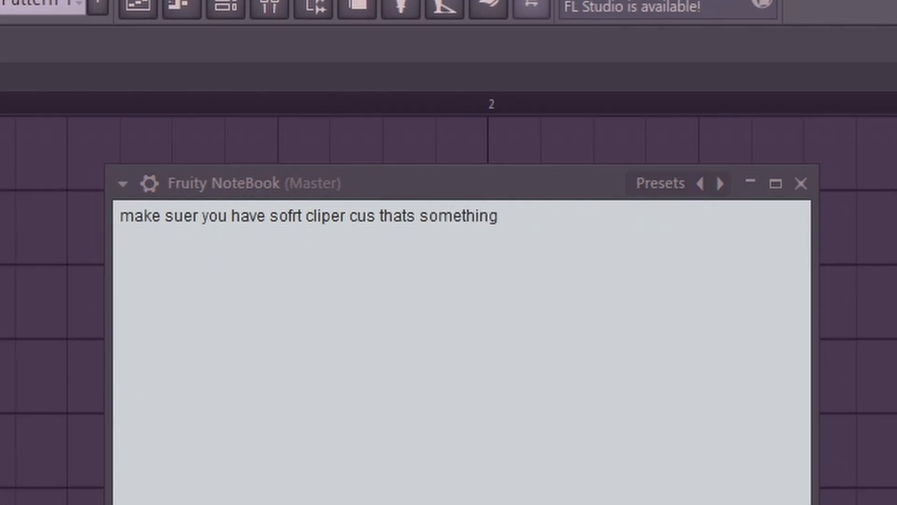
Step: Replace the NoteBook text with "you want a very long rectangle as your waveform that u will see soon"
key("ctrl+a")
type("you want a ")
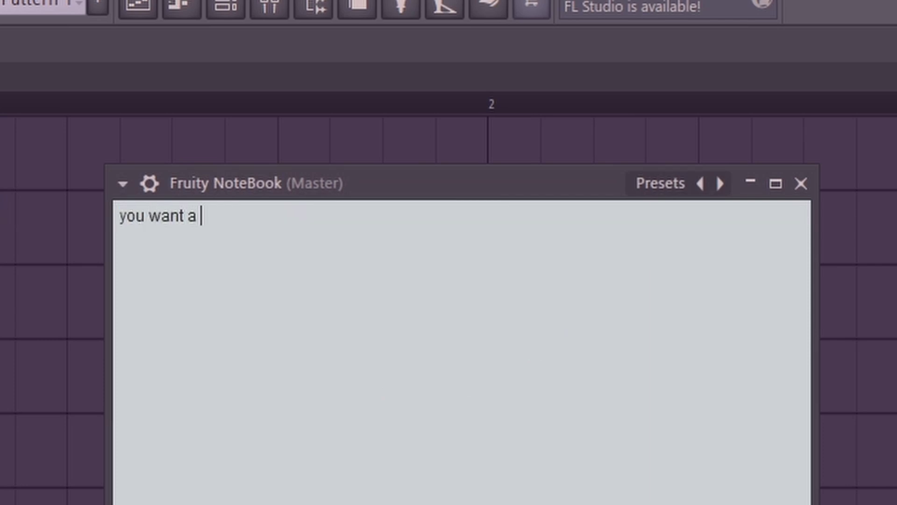
type("very long ")
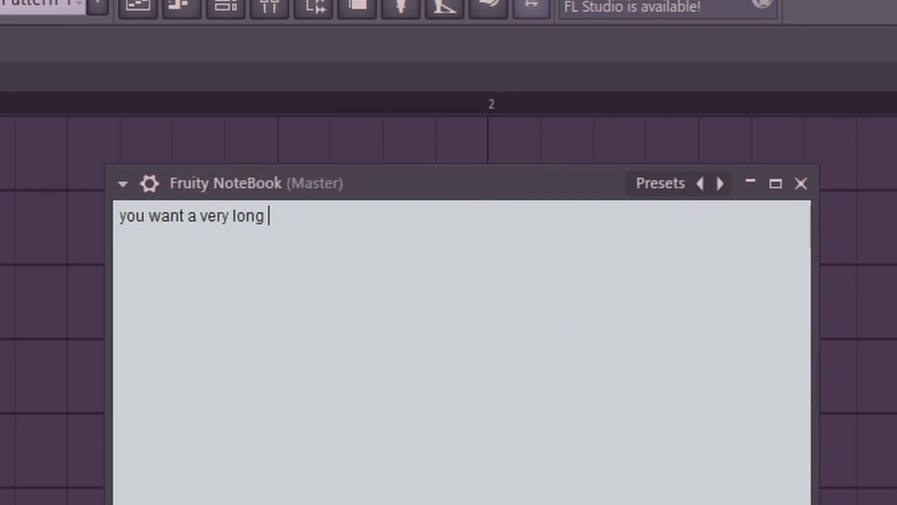
type("rectangle as you")
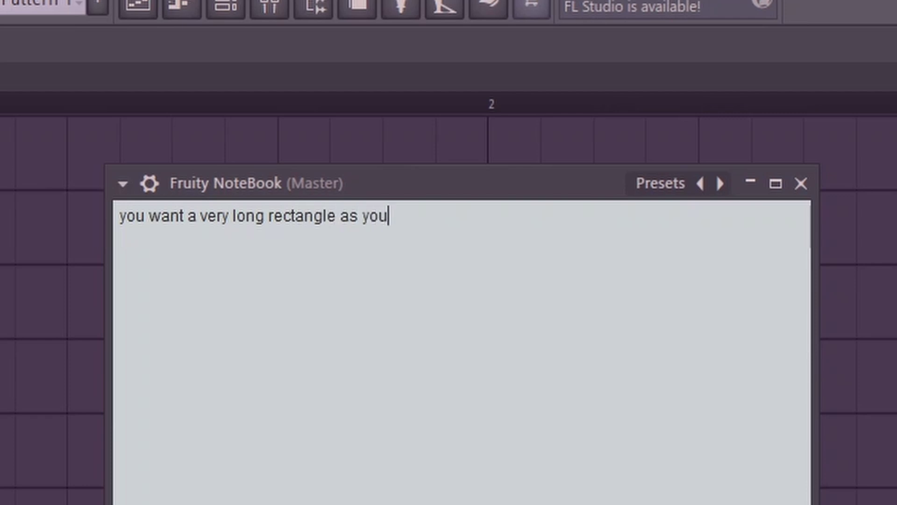
type("r waveform")
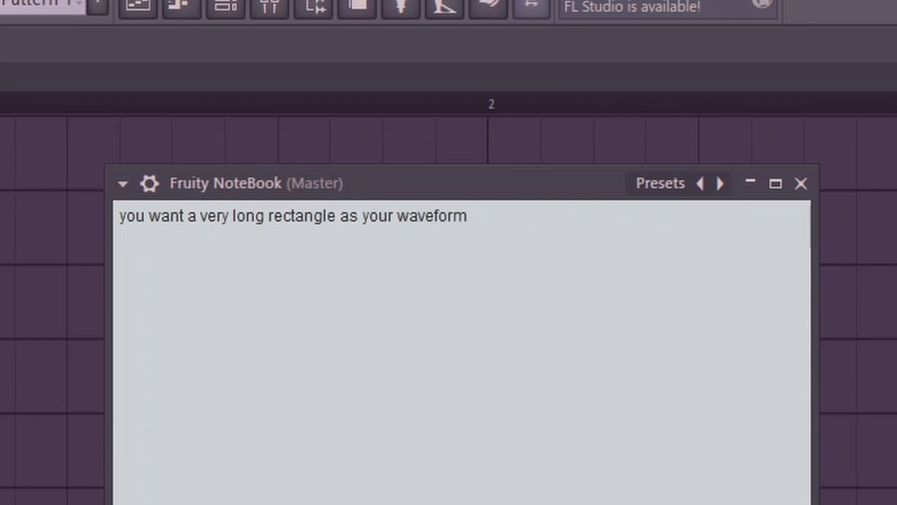
type(" that u will see wso")
key("BackSpace")
key("BackSpace")
key("BackSpace")
type("soon")
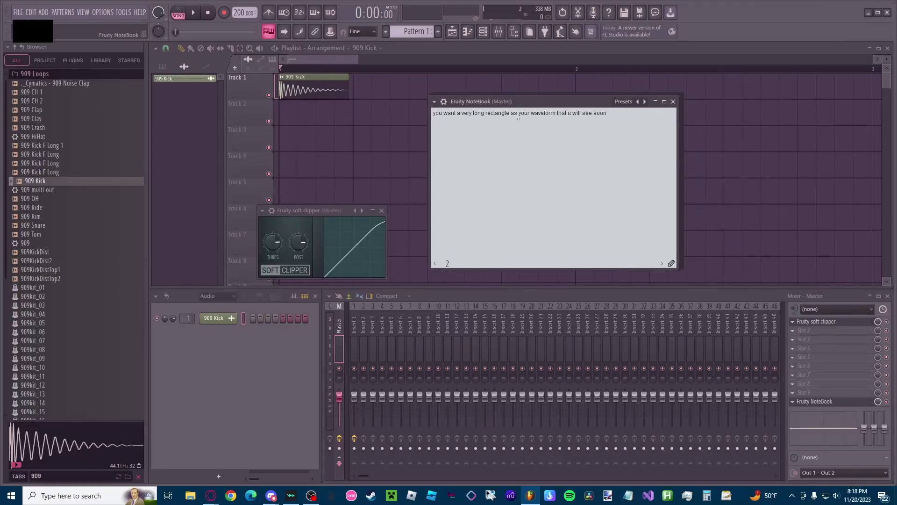
Step: Close the Fruity soft clipper window and add Edison to the Master's second effect slot
left_click_drag(523, 102, 483, 160)
left_click(381, 211)
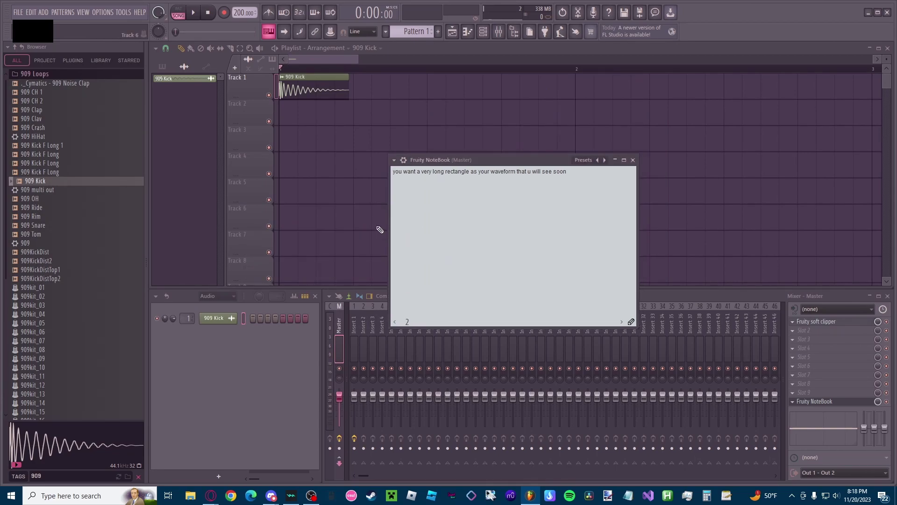
left_click(806, 330)
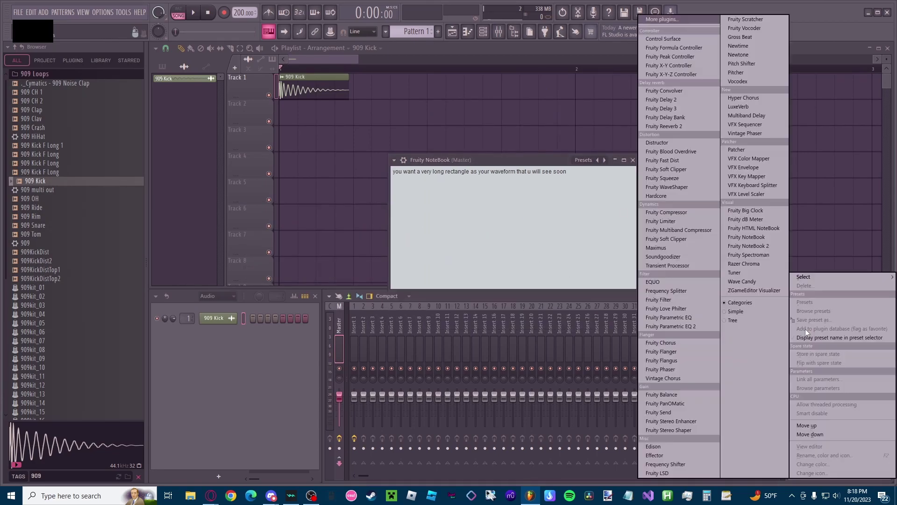
left_click(675, 436)
Step: Replace the NoteBook text with "and the soft clipper will help with that" and a second line "if there are any things too loud"
left_click(500, 169)
key("ctrl+a")
type("and the soft s")
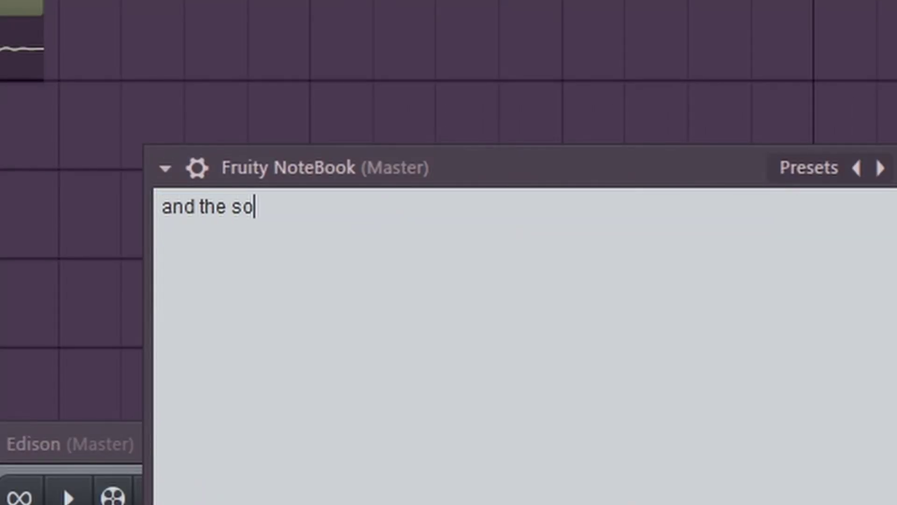
key("BackSpace")
type("clipper will help with that")
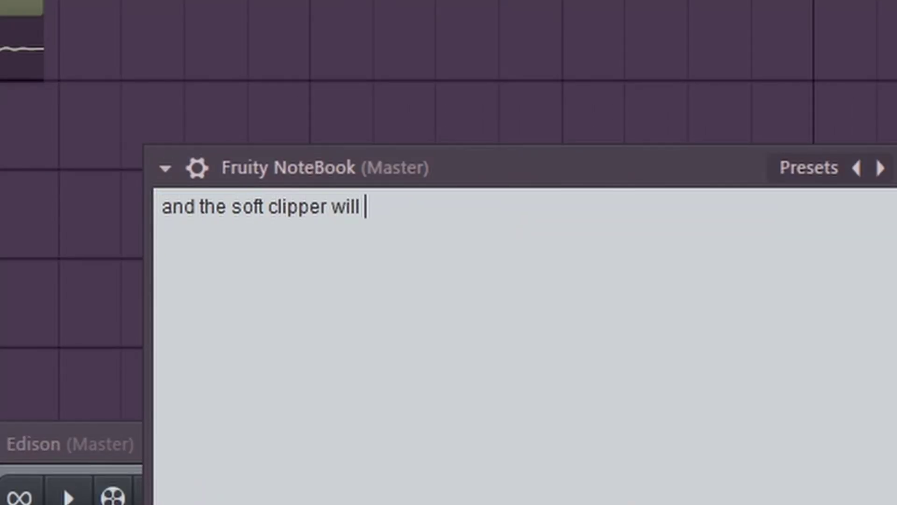
key("Return")
type("if there are any things too loud")
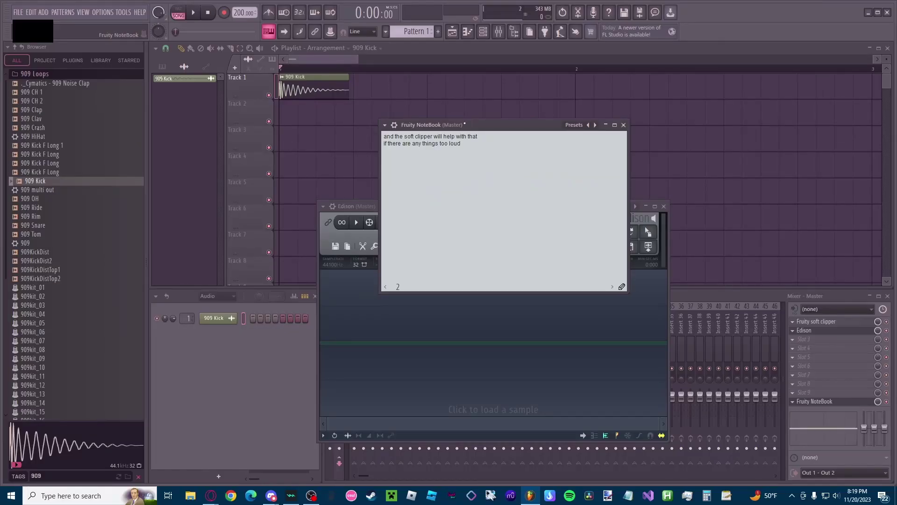
Step: Move the NoteBook and Edison windows apart and select the first half of bar 1 in the playlist, including the 909 Kick clip
left_click_drag(445, 168, 679, 134)
left_click_drag(490, 200, 372, 168)
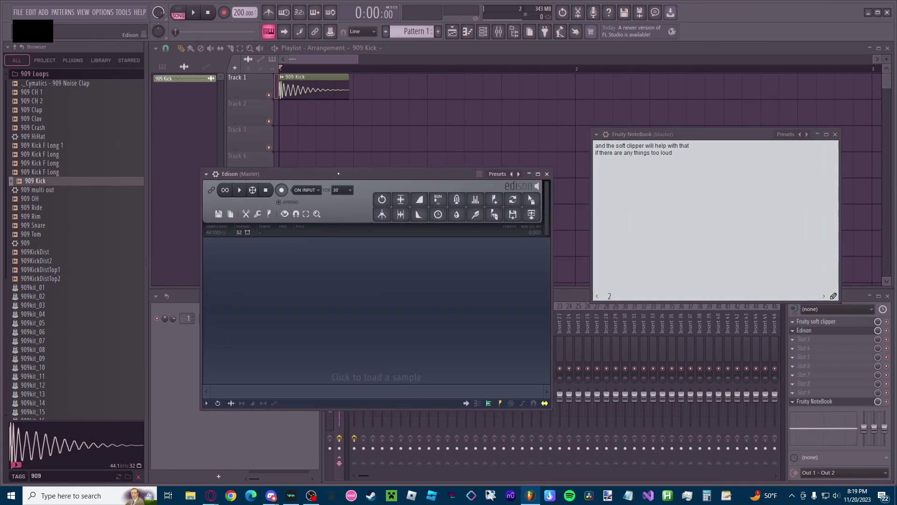
left_click_drag(338, 174, 335, 213)
left_click_drag(428, 77, 292, 109)
left_click(635, 293)
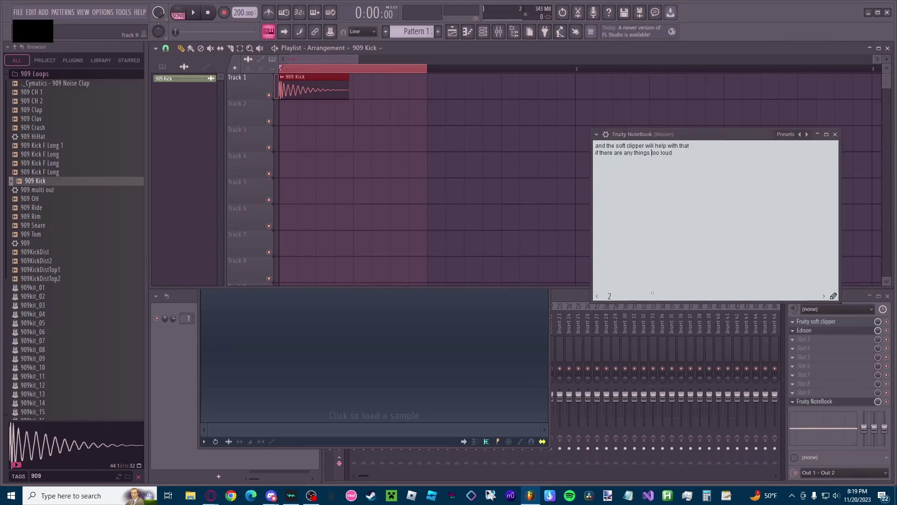
Step: Replace the NoteBook text with "to make the kick read y for sampling then we automate the volume of the wholoe thing using balance"
left_click_drag(687, 134, 636, 307)
key("ctrl+a")
key("BackSpace")
type("to make thg")
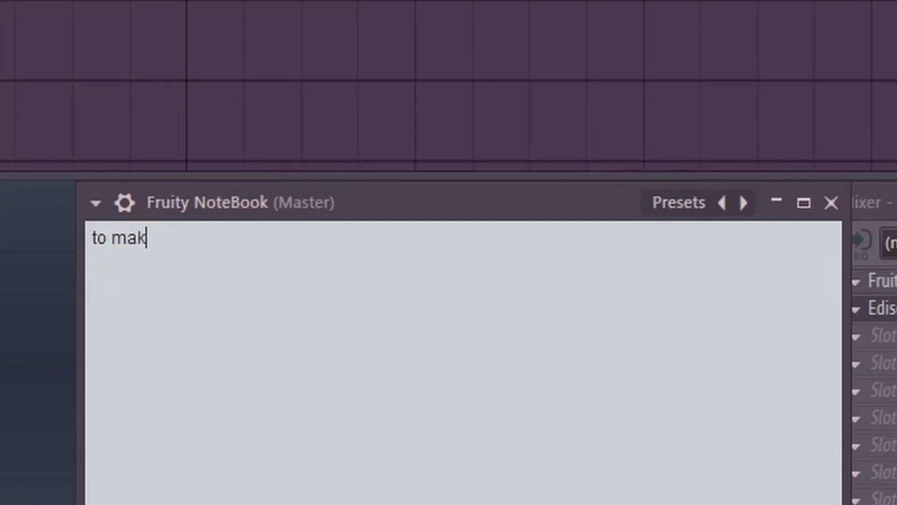
key("BackSpace")
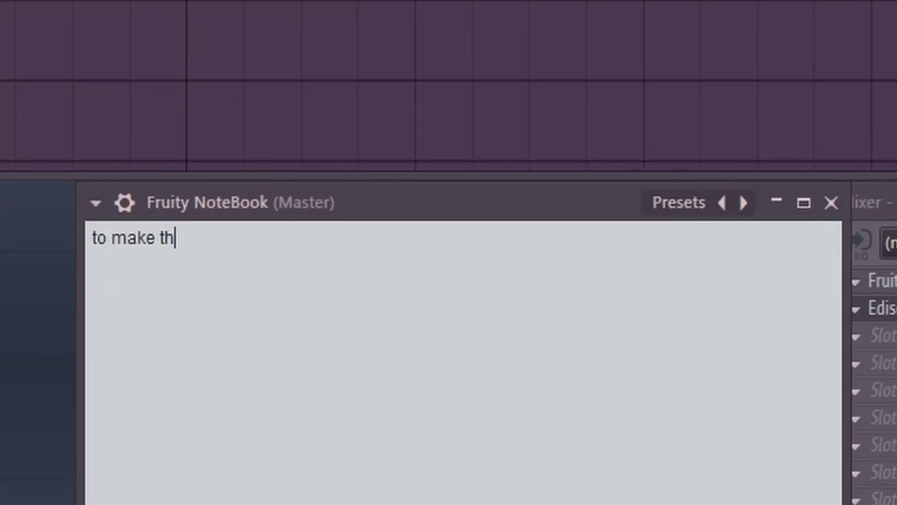
type("e kick read y for sample")
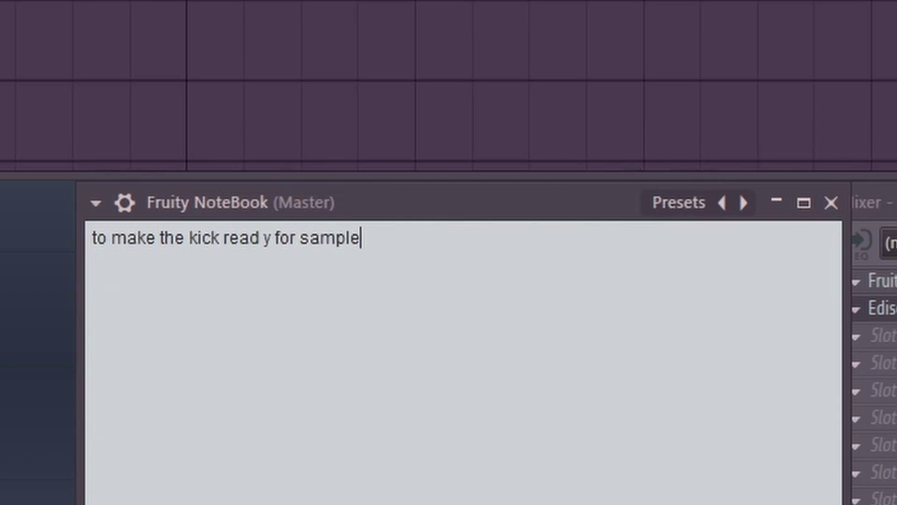
key("BackSpace")
type("ing then we")
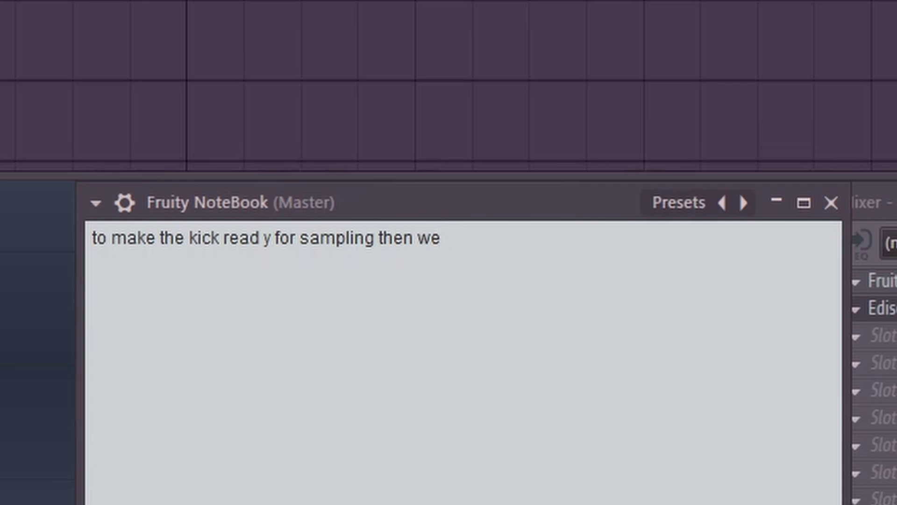
type(" automate the")
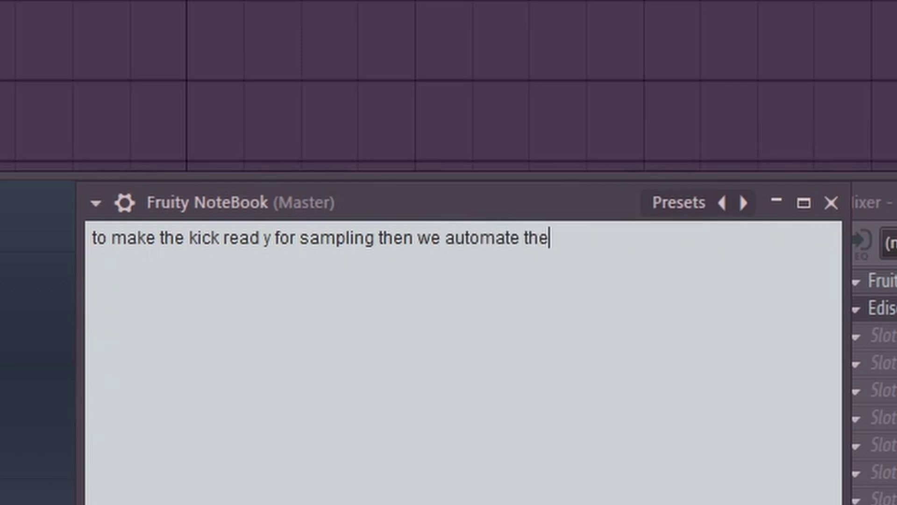
type(" volume of the wholoe ")
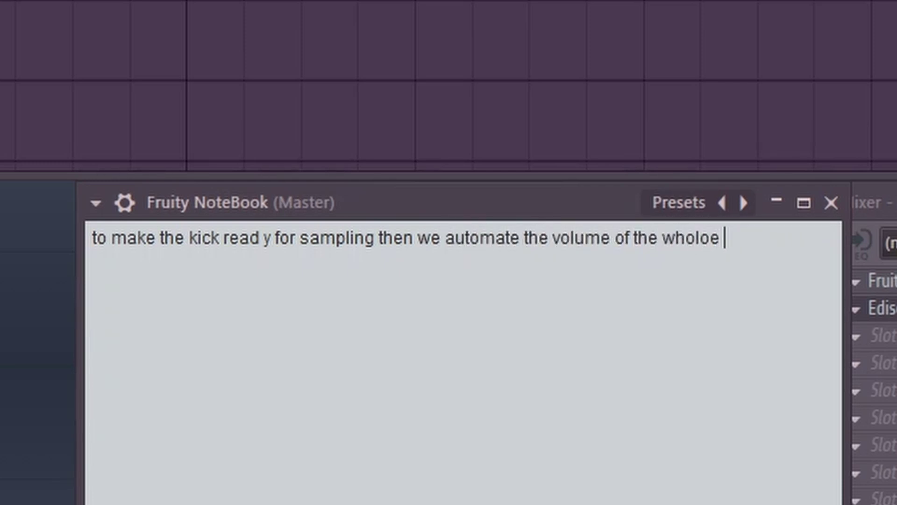
type("thing using balance")
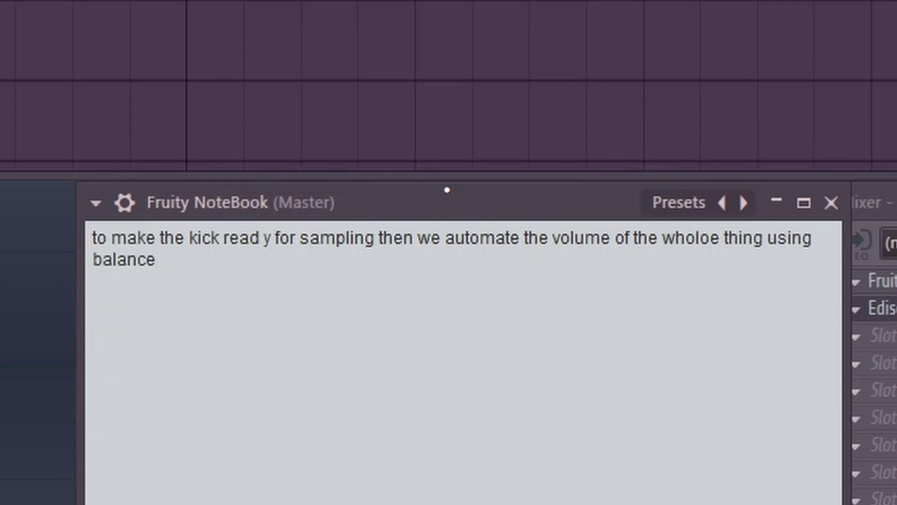
Step: Move the NoteBook window up over the playlist and close the Edison window
left_click_drag(447, 191, 513, 118)
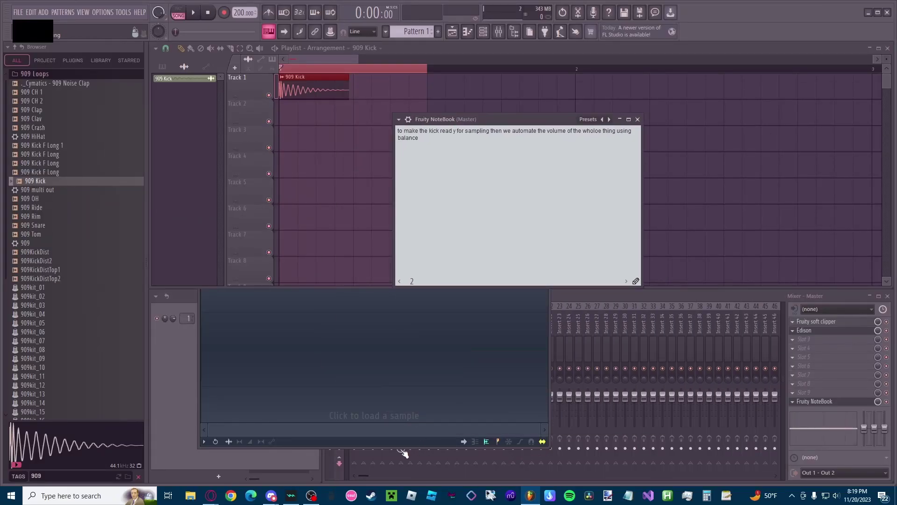
left_click(406, 443)
left_click_drag(486, 211, 625, 114)
left_click(683, 114)
Step: Add Fruity Balance to the next free effect slot of Insert 1 and create an automation clip for its Volume
left_click(355, 324)
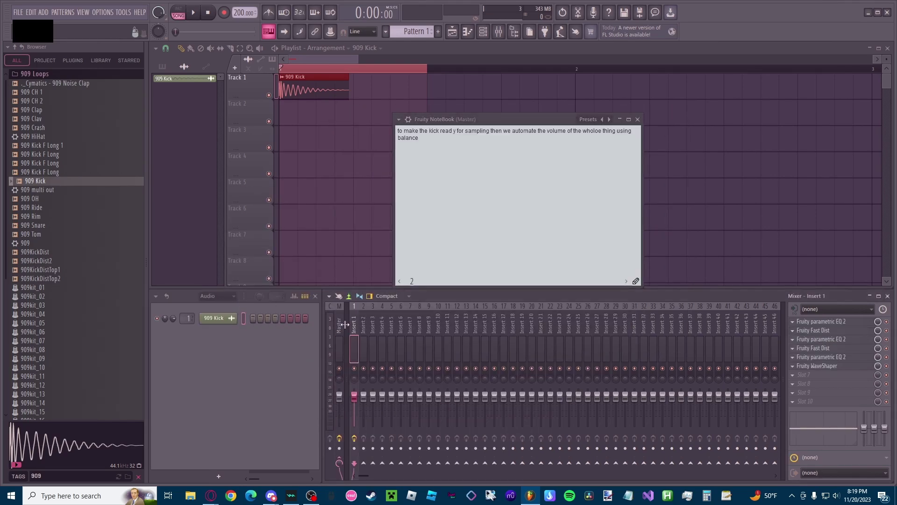
left_click(808, 378)
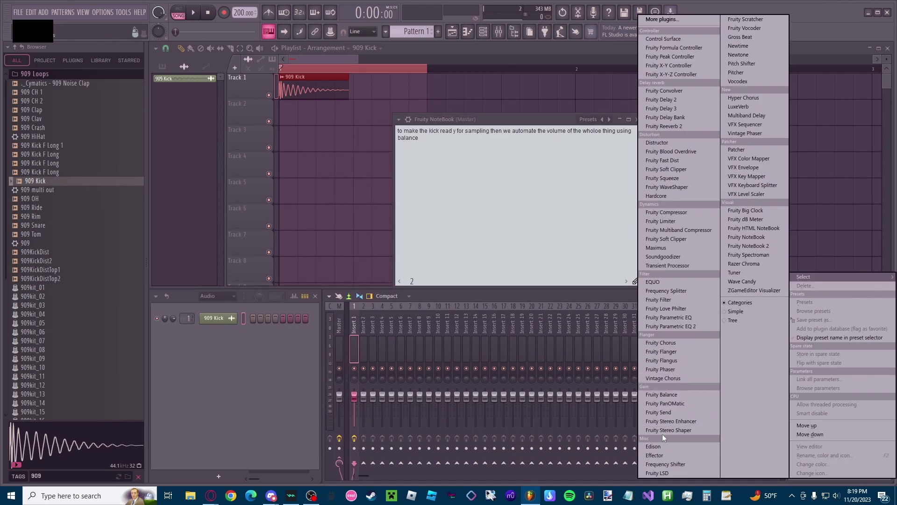
left_click(664, 396)
left_click_drag(206, 102, 343, 220)
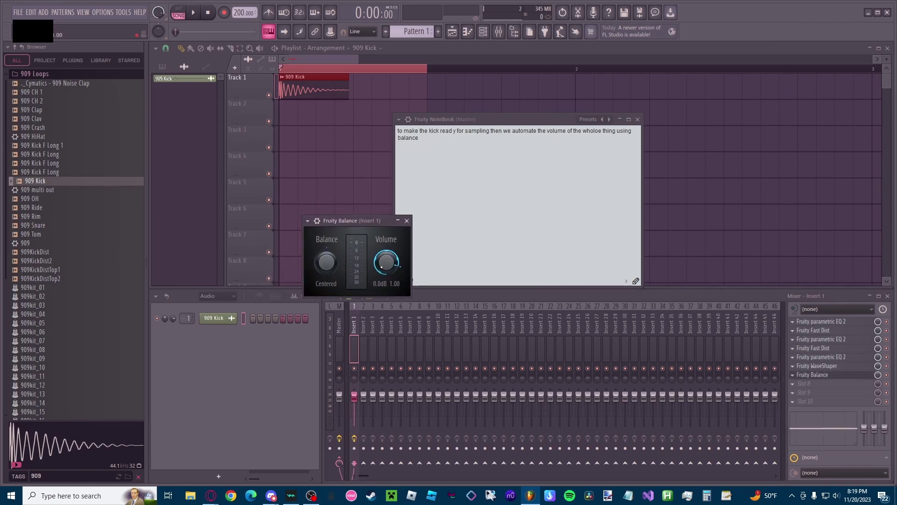
right_click(382, 268)
left_click(405, 337)
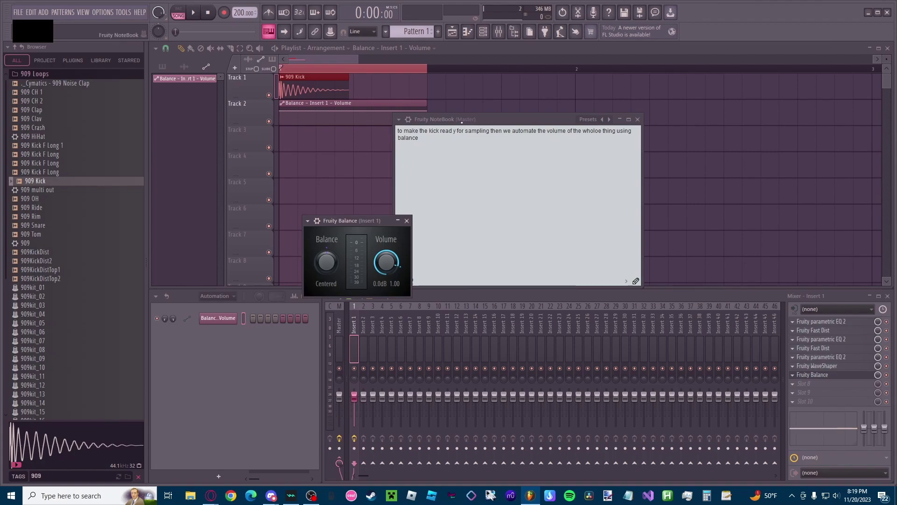
Step: Shape the Balance volume automation to hold 80% until the clip's midpoint, drop straight to 0%, and stay there to the end
left_click_drag(425, 119, 513, 181)
right_click(283, 111)
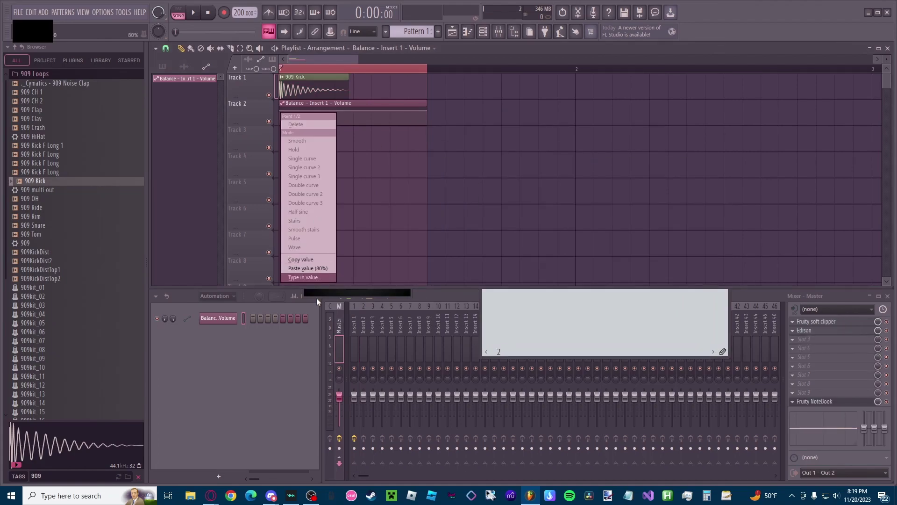
left_click(307, 260)
right_click(354, 124)
right_click(354, 125)
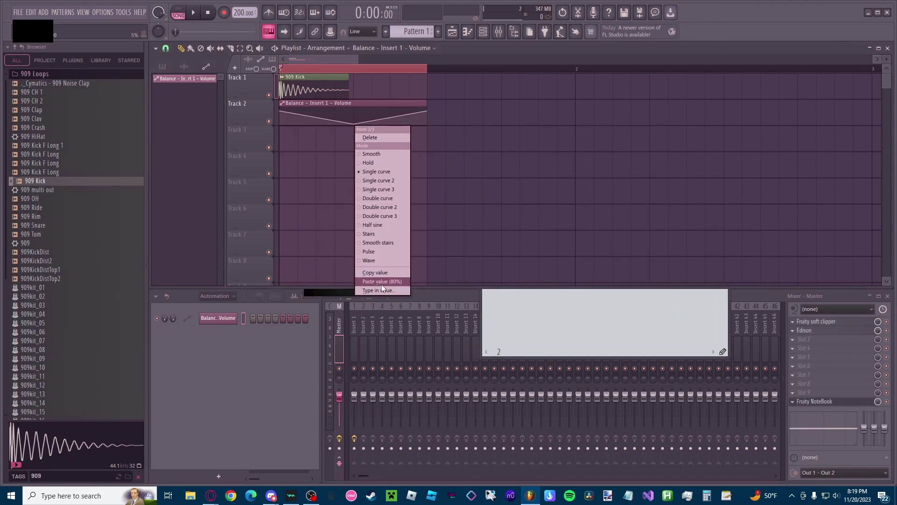
left_click(382, 284)
right_click(354, 122)
left_click_drag(353, 122, 353, 180)
left_click_drag(427, 111, 430, 137)
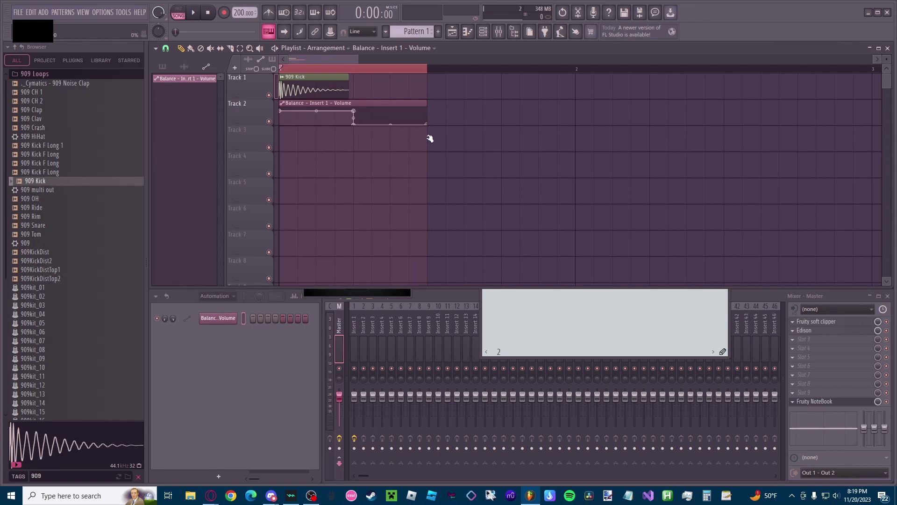
Step: Close the Fruity Balance window and play the automated kick
left_click(366, 292)
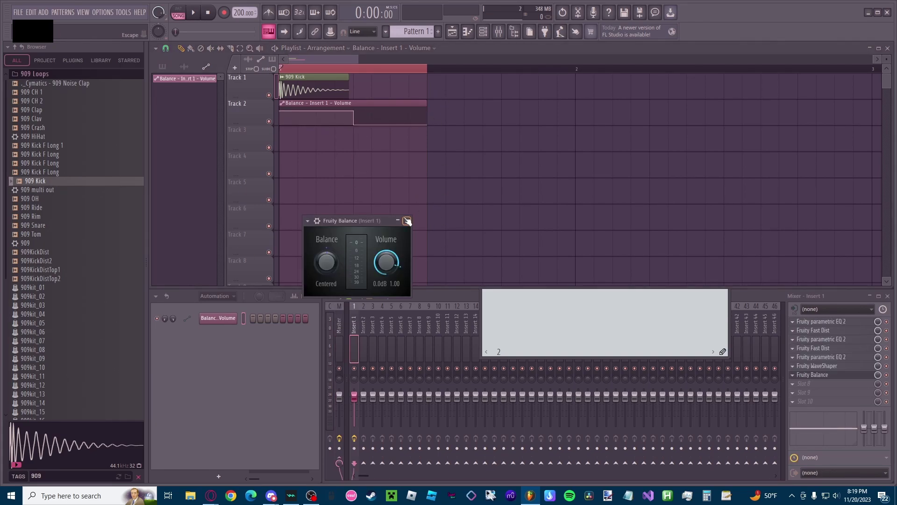
left_click(408, 220)
key("space")
Step: Stop playback and replace the text on NoteBook page 2 with "wow" followed by a row of exclamation marks
left_click(525, 350)
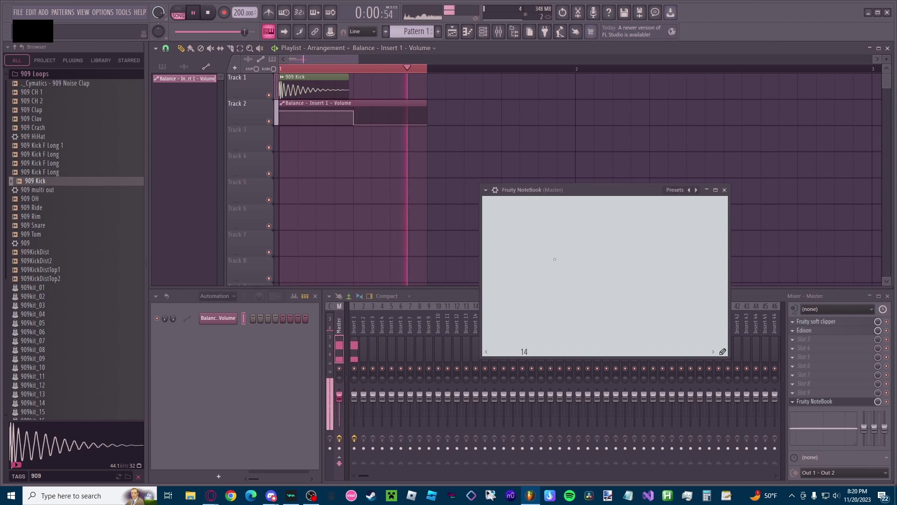
left_click_drag(570, 189, 470, 193)
left_click_drag(397, 358, 399, 356)
key("space")
key("ctrl+a")
type("w")
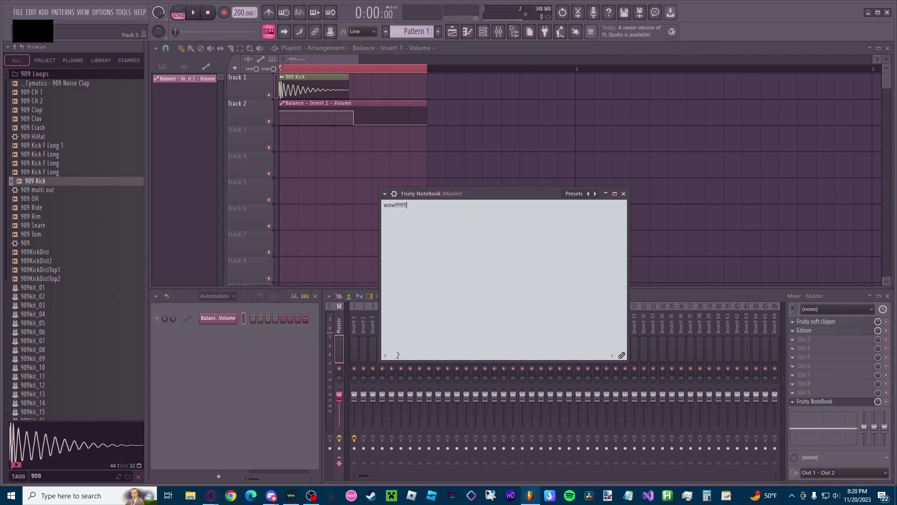
left_click_drag(469, 197, 596, 181)
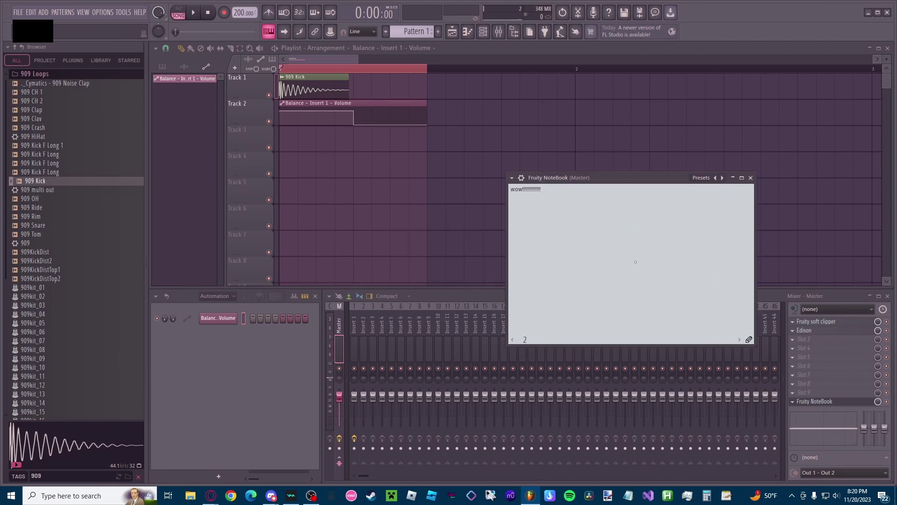
Step: Open Edison on the Master track, place it below the playlist clips, and arm it for recording
left_click(354, 329)
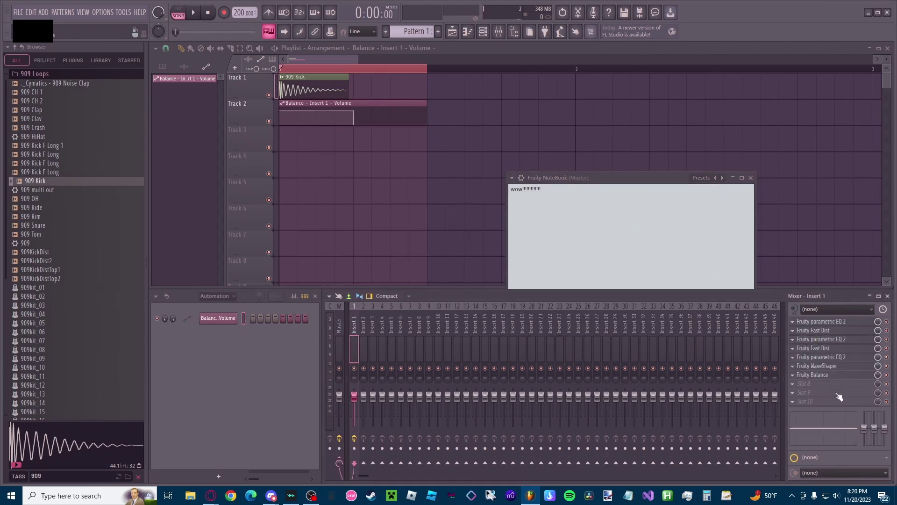
left_click(340, 330)
key("ctrl+e")
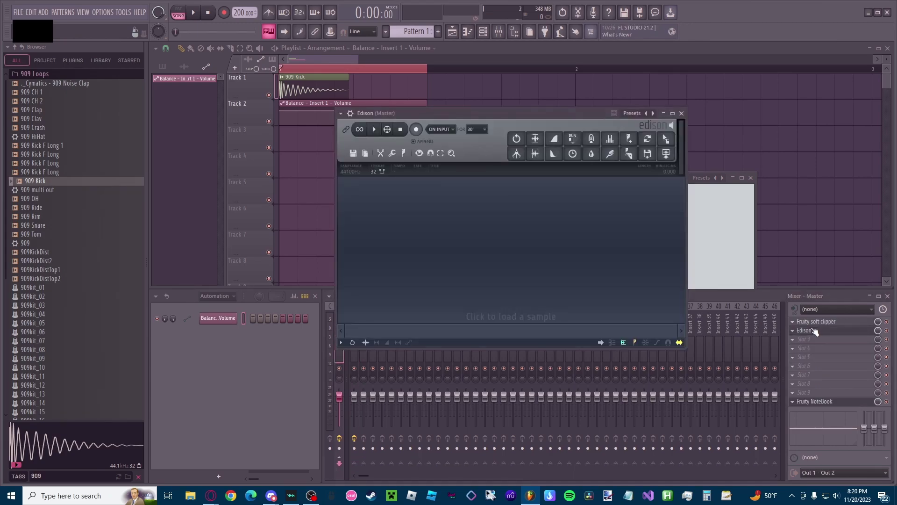
left_click_drag(338, 190, 340, 211)
left_click(265, 228)
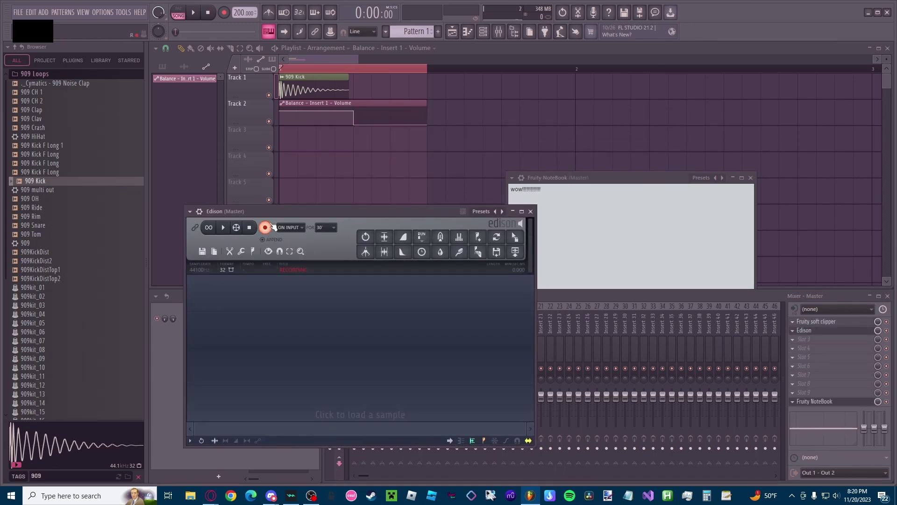
Step: Record the playlist kick into Edison and audition the recording
left_click(458, 49)
key("space")
key("space")
left_click(381, 309)
key("space")
Step: Trim and normalize the recorded kick in Edison, dismissing the save dialog
left_click(384, 252)
left_click(385, 238)
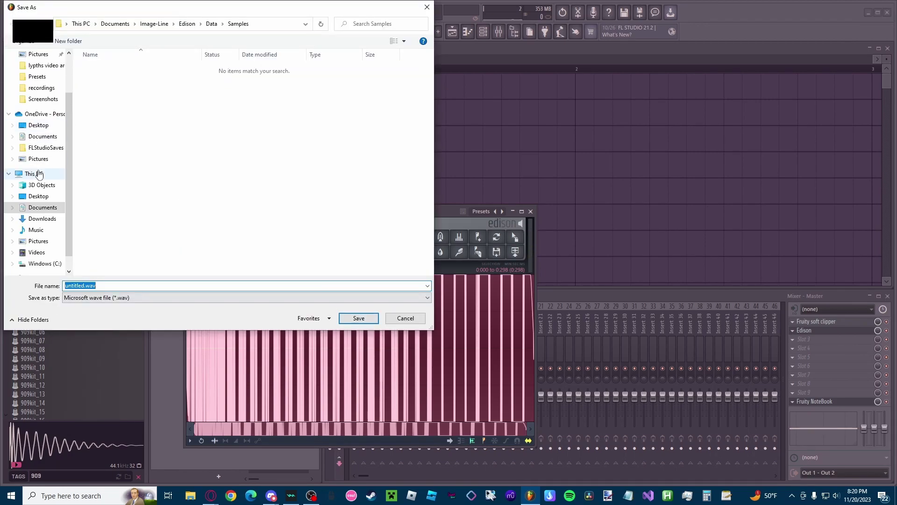
left_click(400, 318)
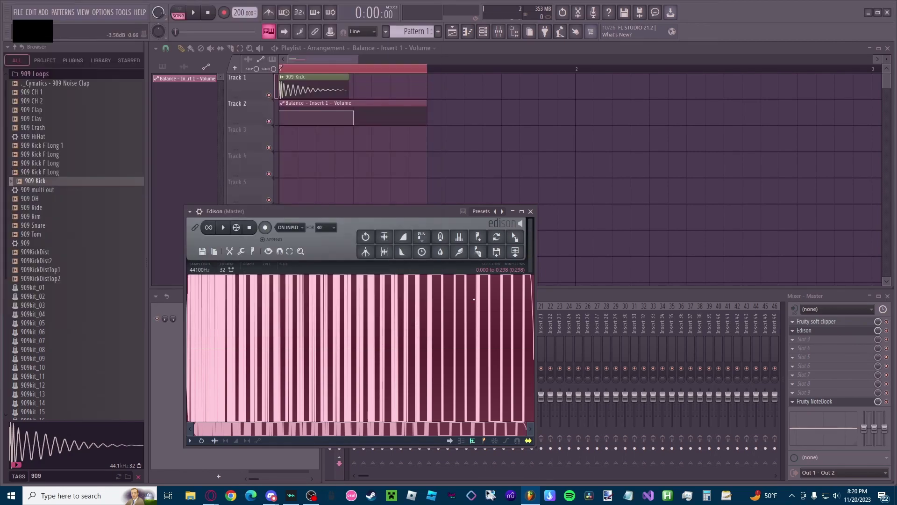
Step: Replace the NoteBook text with "click this button if you want to save to PC" and a second line "<<<<<"
left_click_drag(502, 216, 771, 131)
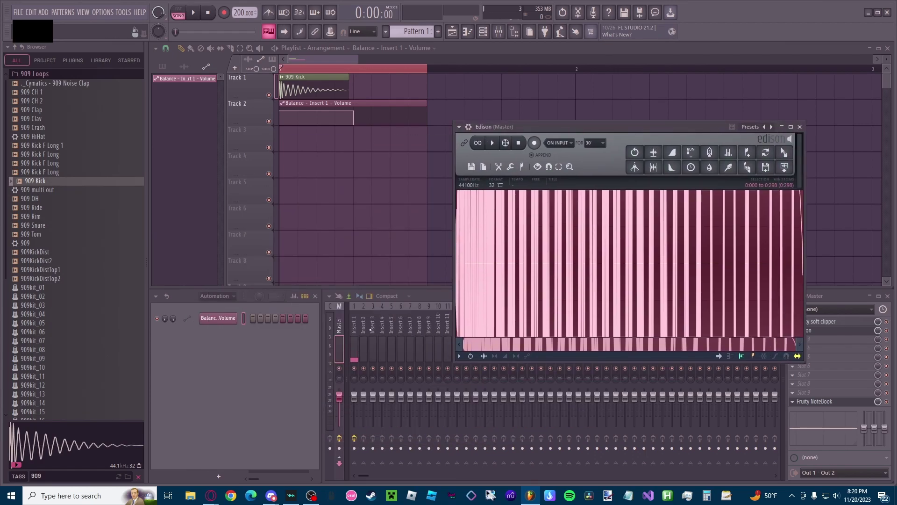
left_click(823, 402)
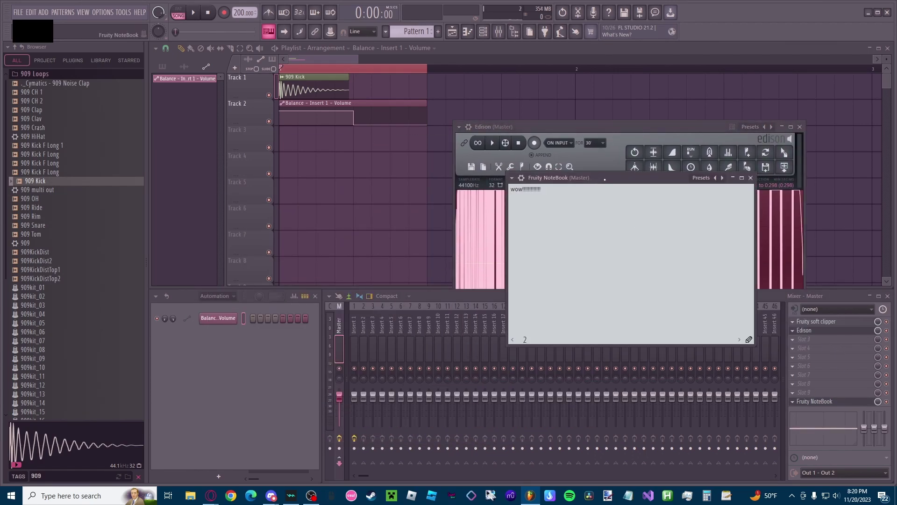
left_click_drag(604, 179, 432, 256)
key("ctrl+a")
type("CLI")
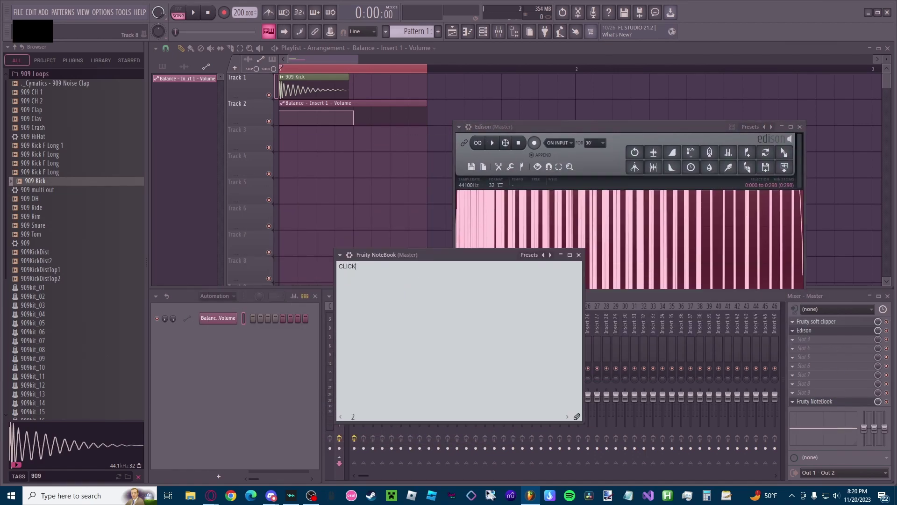
type("click t")
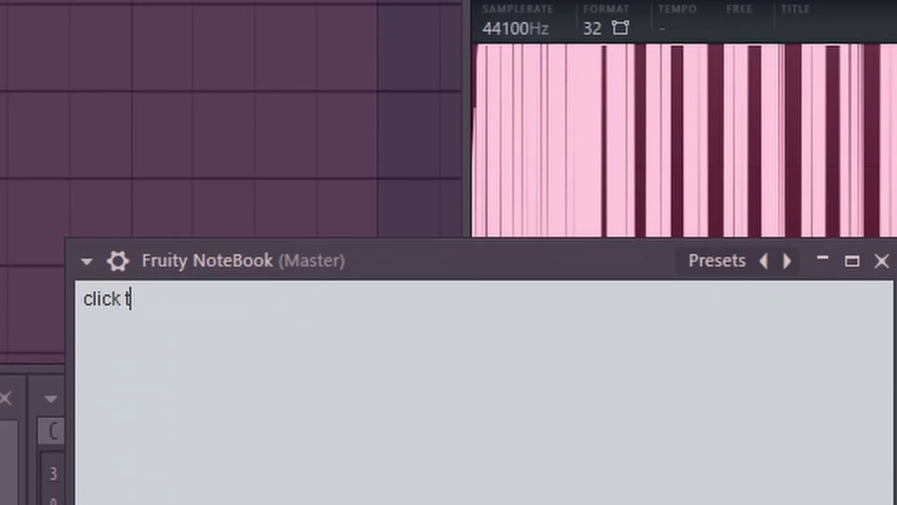
type("his button if you w")
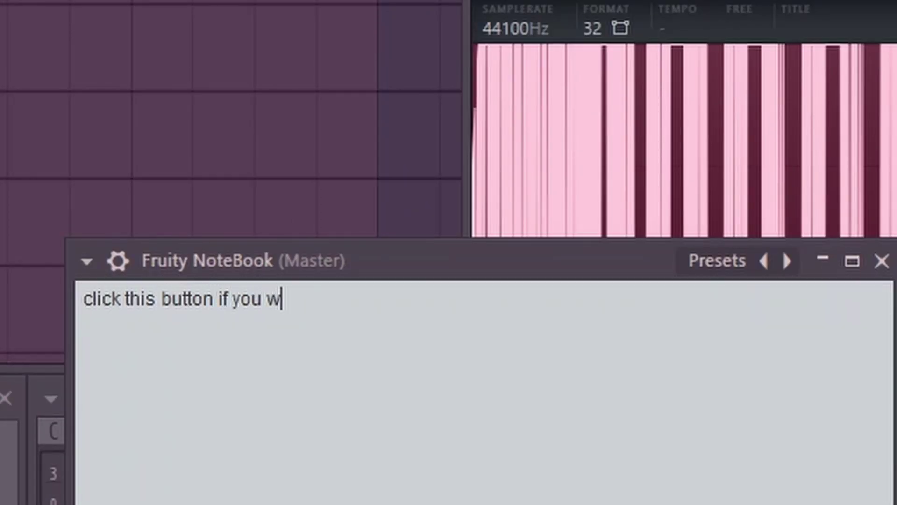
type("ant to same")
key("BackSpace")
key("BackSpace")
type("ve to ")
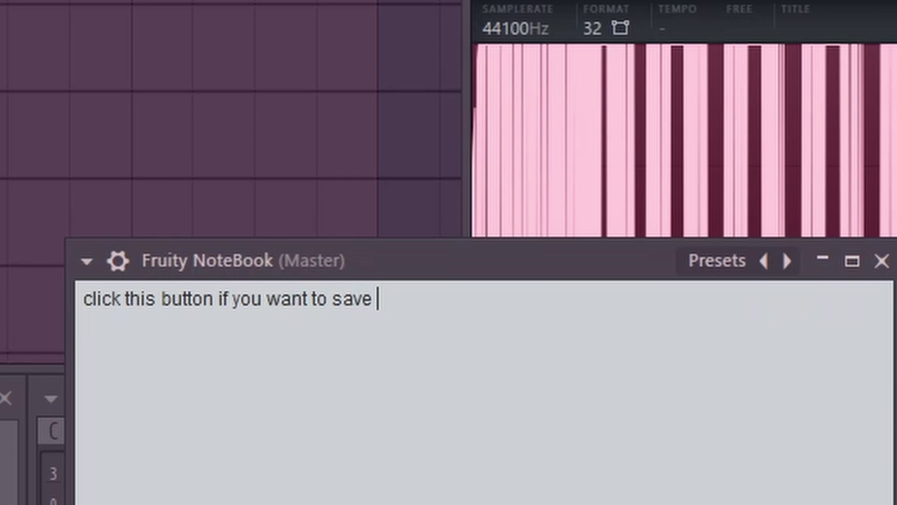
type("PC")
key("Return")
type("<<<<<")
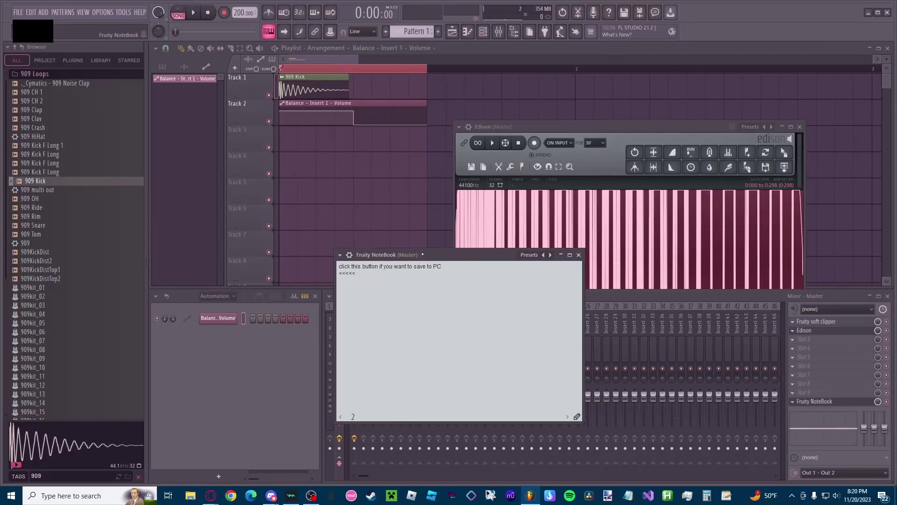
Step: Place NoteBook beside Edison and change its first line to "click AND HOLD this button if you want to just put it in the playlist"
left_click_drag(421, 257, 858, 153)
left_click_drag(735, 133, 514, 139)
left_click_drag(841, 155, 621, 155)
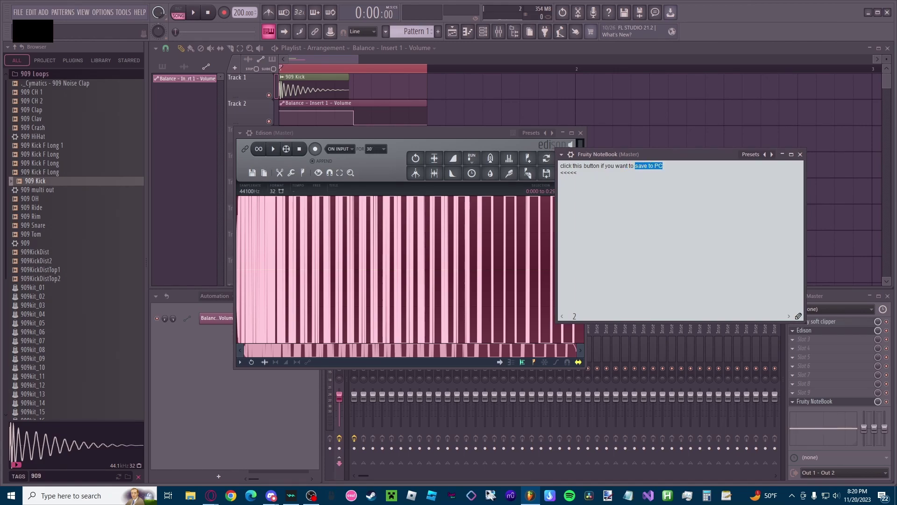
type("just put it in th")
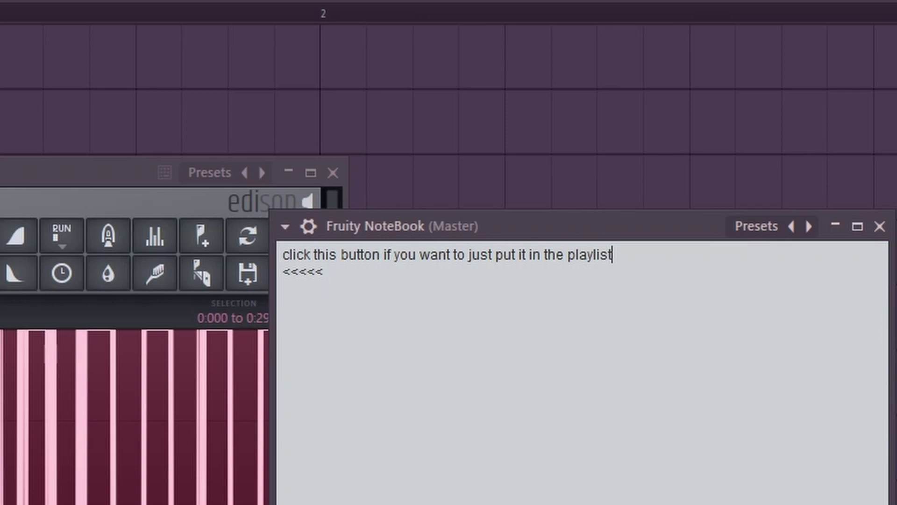
left_click_drag(559, 233, 605, 202)
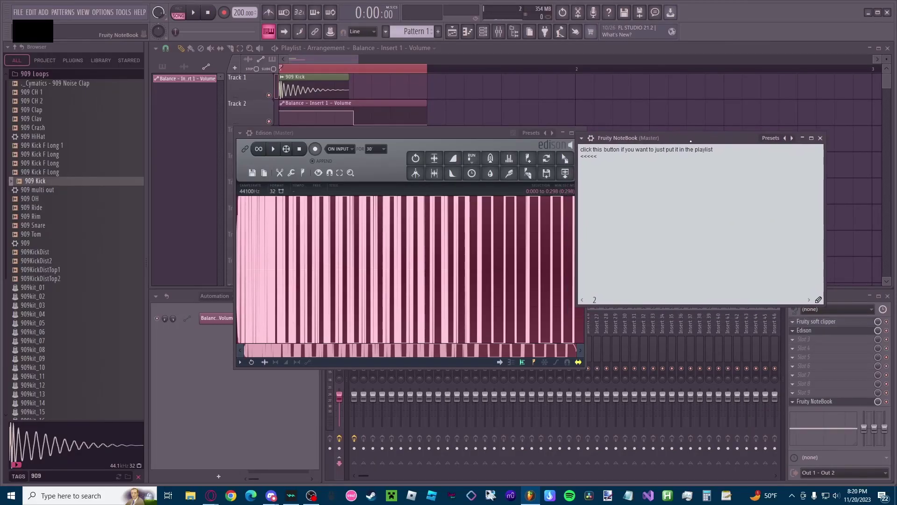
left_click(592, 153)
type("AND HOLD")
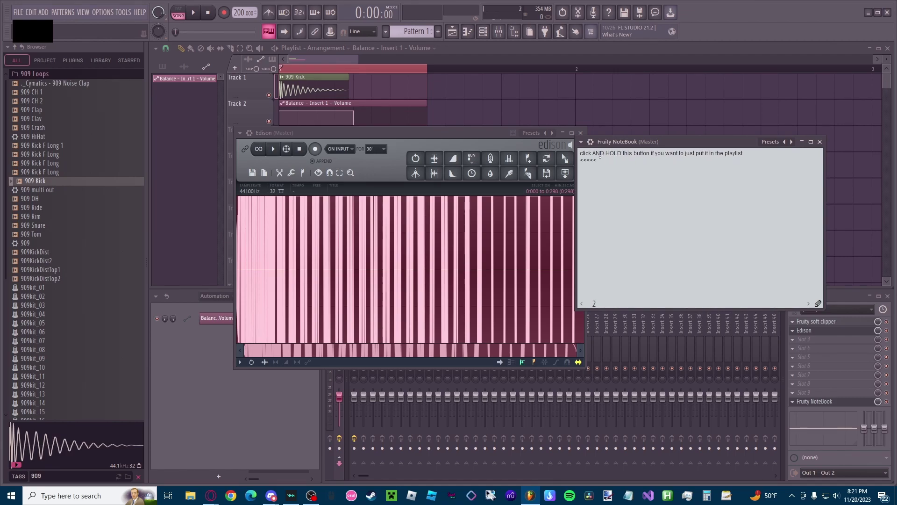
Step: Place the Edison recording as an audio clip on Track 1, starting at the middle of bar 1
left_click_drag(565, 159, 430, 88)
left_click(623, 306)
left_click_drag(621, 301, 623, 314)
scroll(595, 316, "down", 1)
scroll(595, 316, "up", 1)
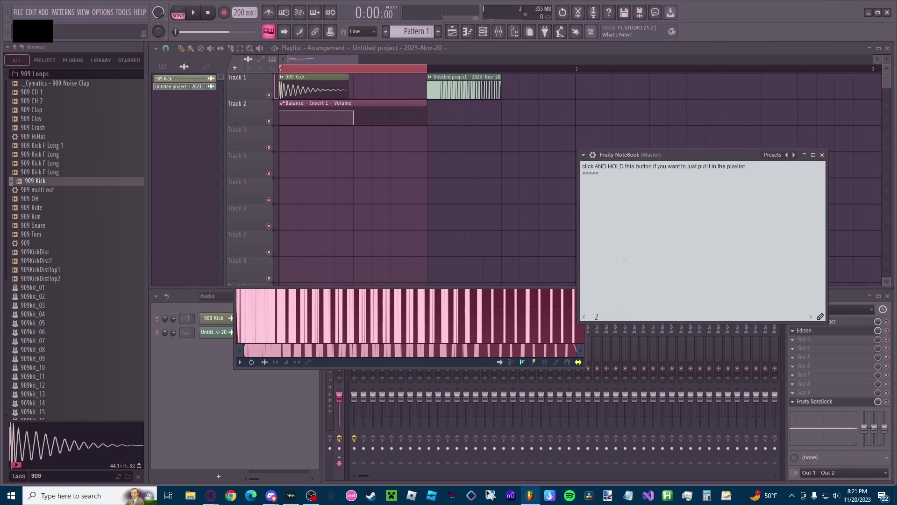
Step: Replace the NoteBook text with "but that sucks so i just save it to a folder or something" and "i have a whole ahh folder for it too look"
key("ctrl+a")
type("but tha")
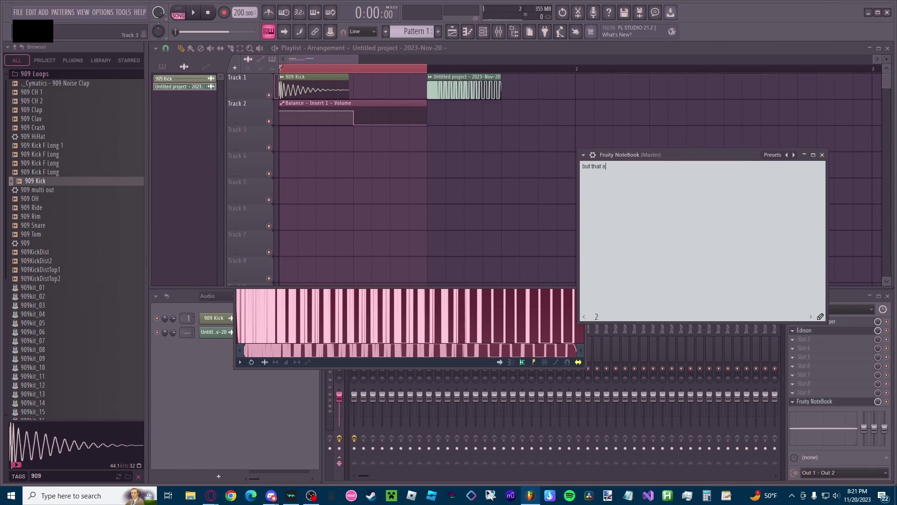
type("t sucks so i just save it to a folder or something")
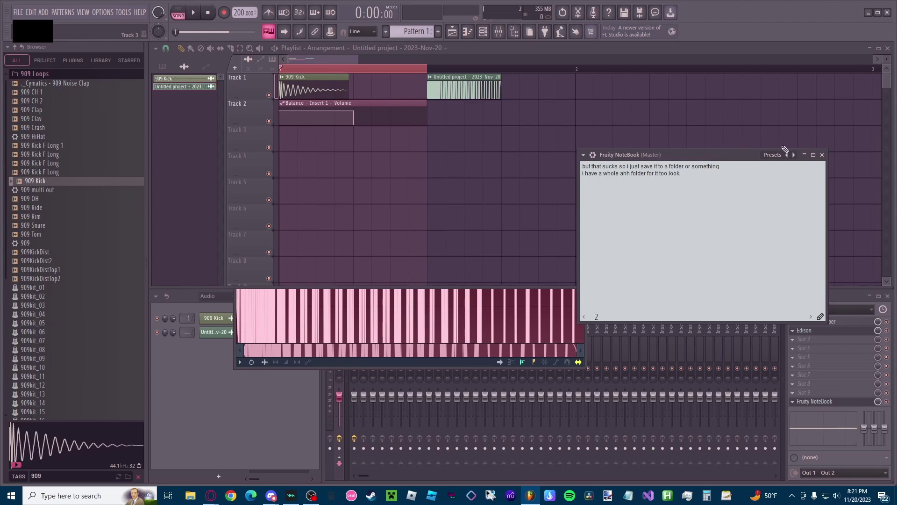
Step: Close the NoteBook and Edison windows
left_click(824, 155)
left_click(530, 305)
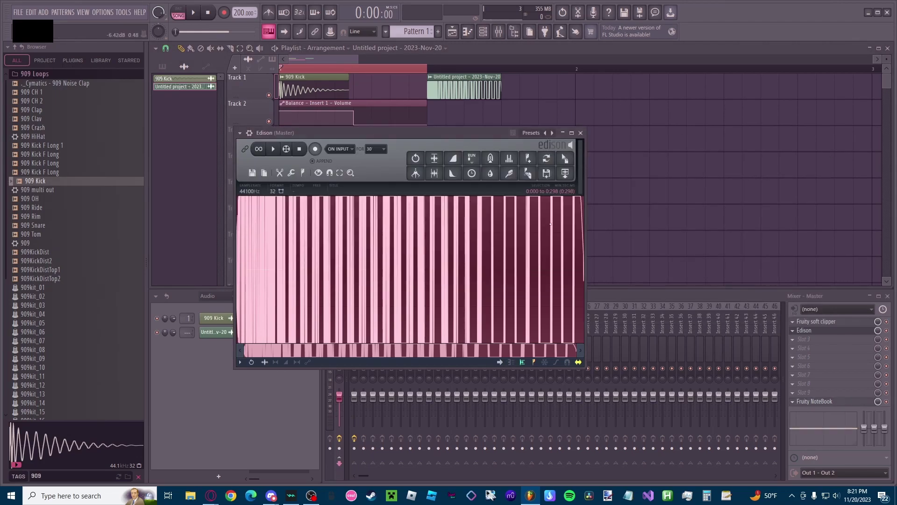
left_click(581, 133)
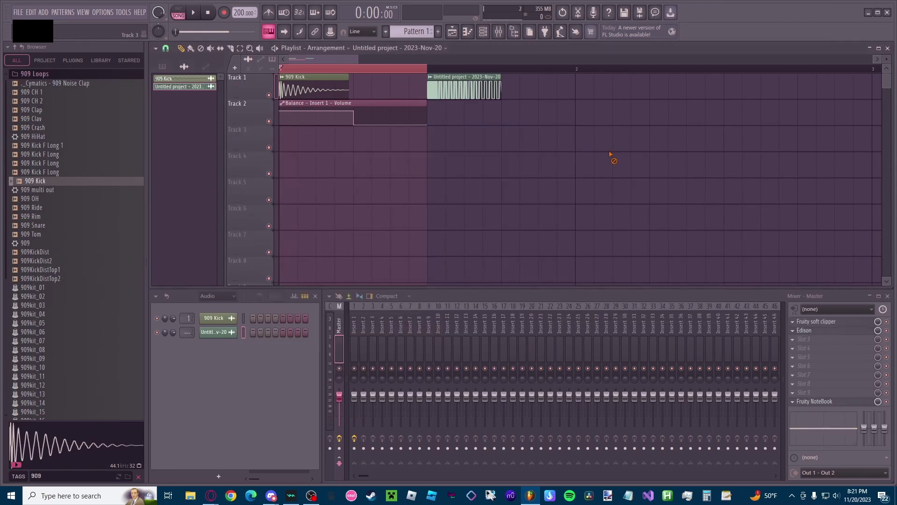
Step: Clear the browser search and look through the samples in the "cool kicks" folder inside "lypths kicks"
left_click(138, 477)
left_click(47, 270)
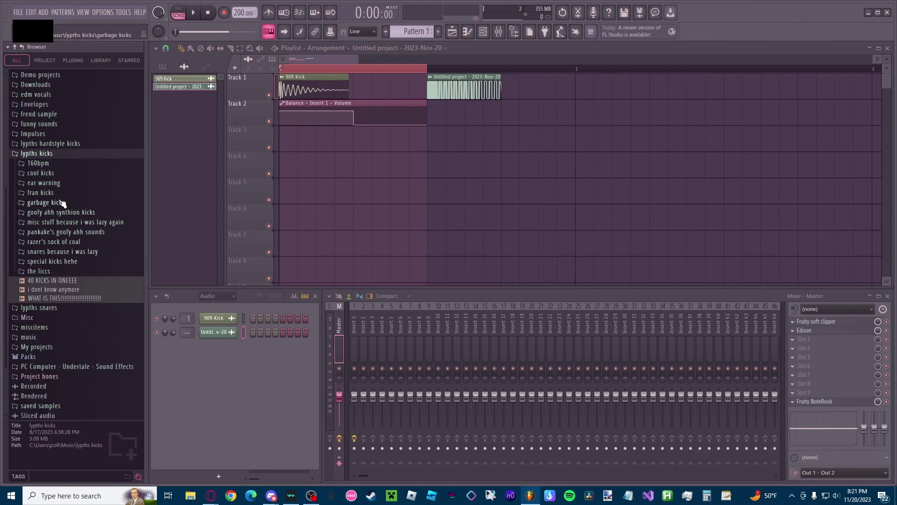
left_click(51, 174)
scroll(64, 244, "down", 12)
scroll(66, 306, "up", 5)
scroll(65, 306, "down", 6)
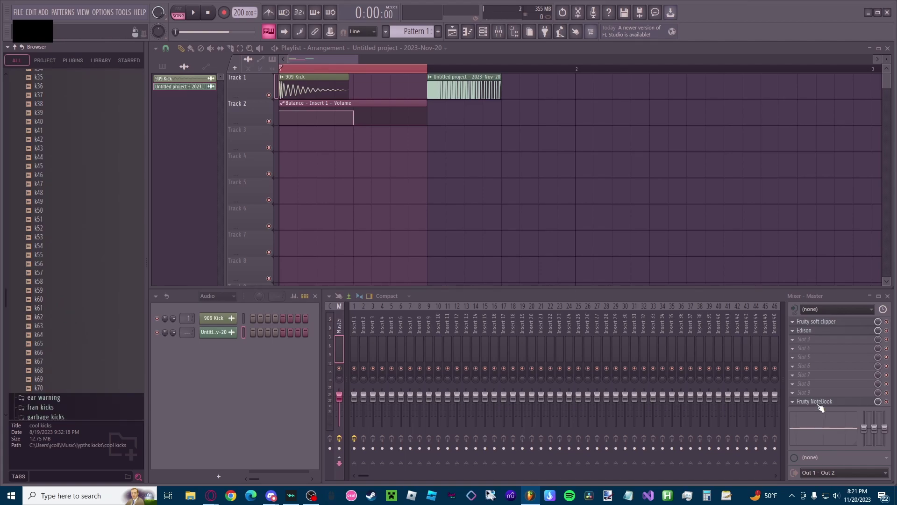
Step: Reopen NoteBook and replace its text with "70 KICKS"
left_click(818, 403)
key("ctrl+a")
type("70 KICKS")
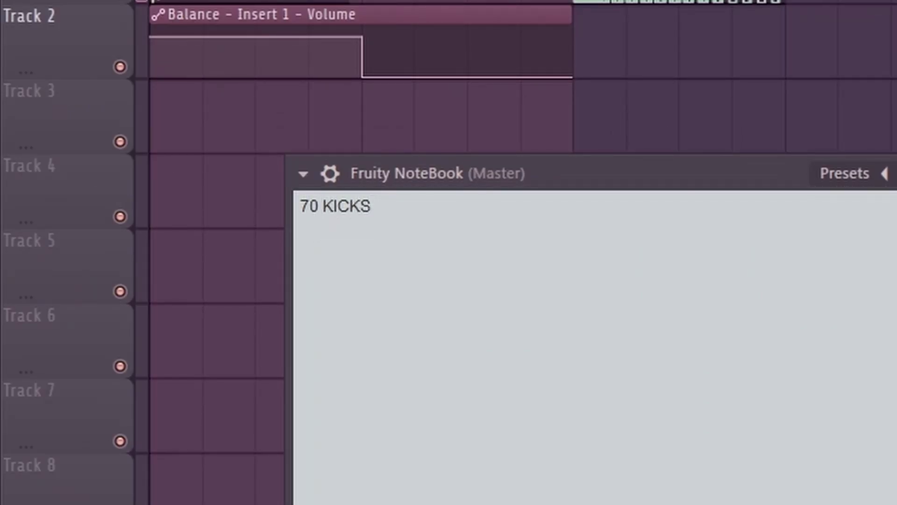
Step: Change the note's heading to "70+ KICKS" and add the line "WOWWW!!!!!!!!!" below it
type("+")
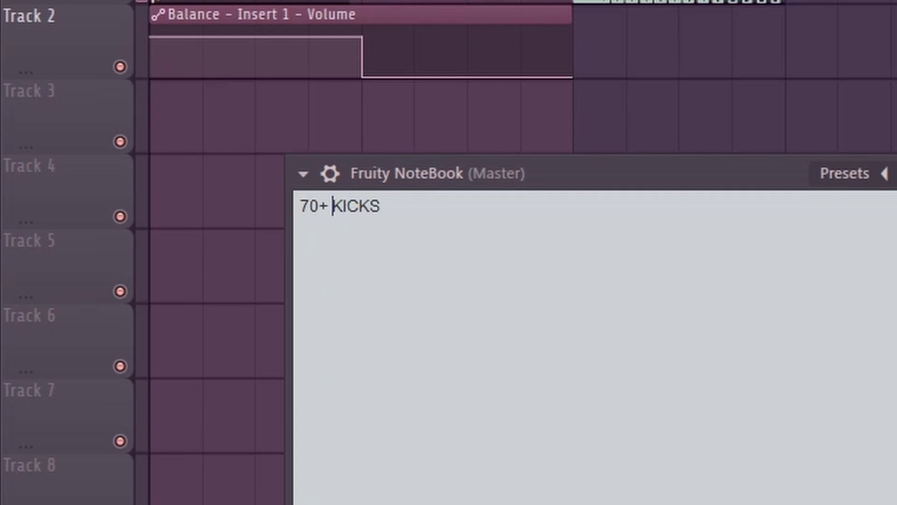
type("WOWWWW!!!!!!!!!!")
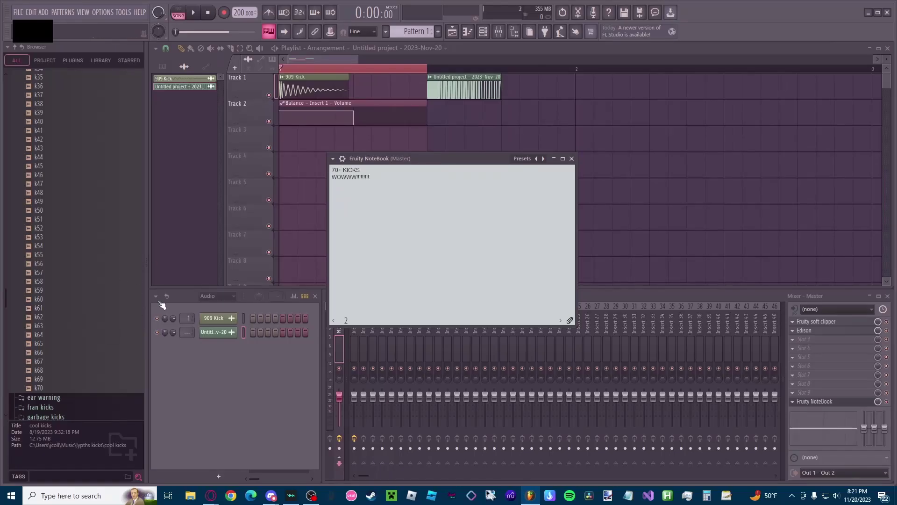
Step: Audition the kick samples in the "cool kicks" folder one after another, starting from k1
scroll(104, 363, "up", 10)
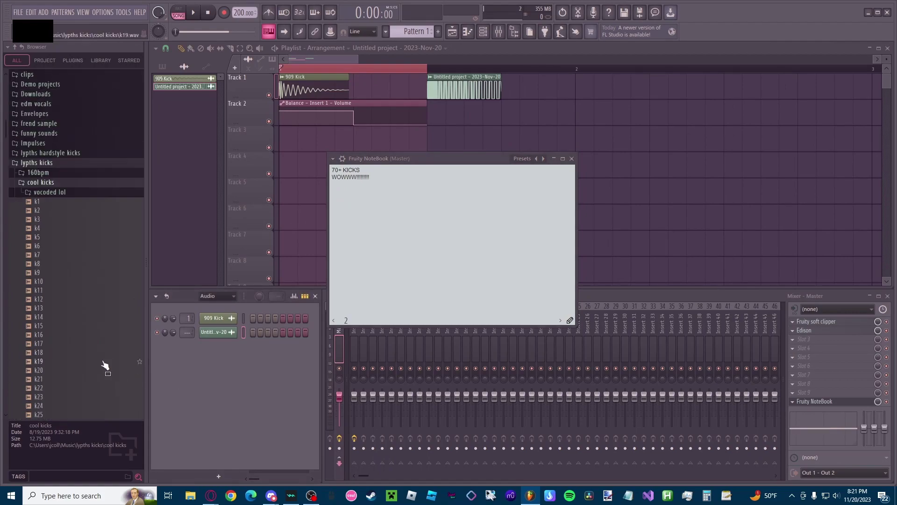
left_click(58, 204)
key("Down")
key("Down")
key("Down")
key("Down")
key("Down")
key("Down")
key("Down")
key("Down")
key("Down")
key("Down")
key("Down")
key("Down")
key("Down")
key("Down")
key("Down")
scroll(78, 302, "down", 5)
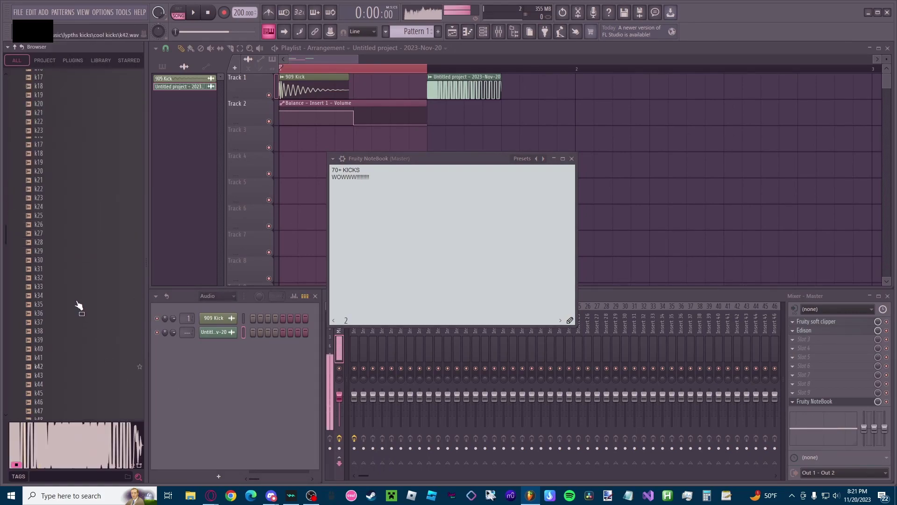
scroll(76, 300, "down", 3)
key("Down")
key("Down")
key("Down")
key("Down")
key("Down")
key("Down")
key("Down")
key("Down")
key("Down")
key("Down")
key("Down")
key("Down")
key("Down")
key("Down")
key("Down")
key("Down")
key("Down")
key("Down")
key("Down")
key("Down")
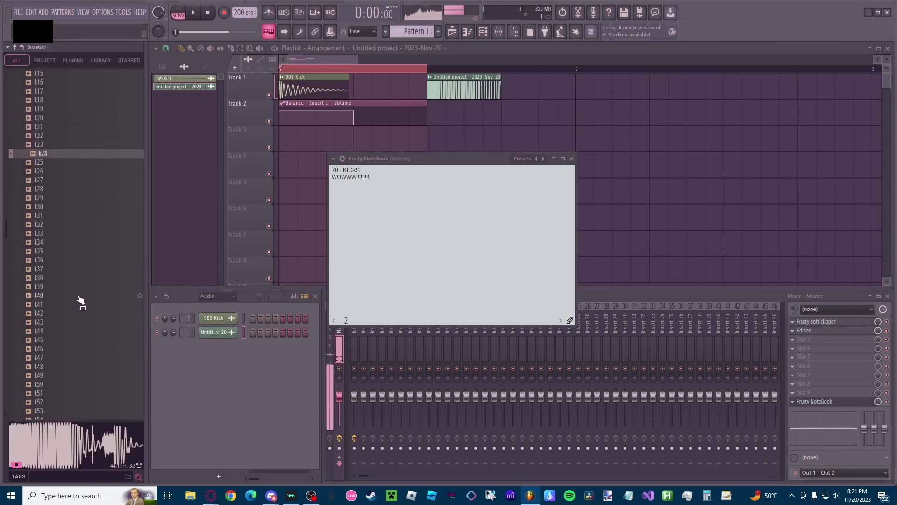
key("Down")
key("Down")
key("Down")
key("Down")
key("Down")
key("Down")
key("Down")
key("Down")
key("Down")
key("Down")
key("Down")
key("Down")
key("Down")
key("Down")
key("Down")
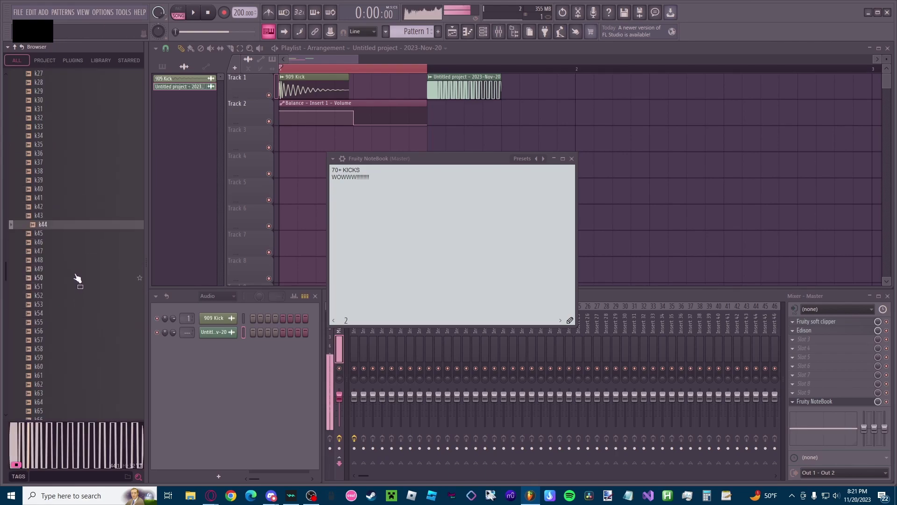
key("Down")
key("Down")
key("Down")
key("Down")
key("Down")
key("Down")
key("Down")
key("Down")
key("Down")
key("Down")
key("Down")
key("Down")
key("Down")
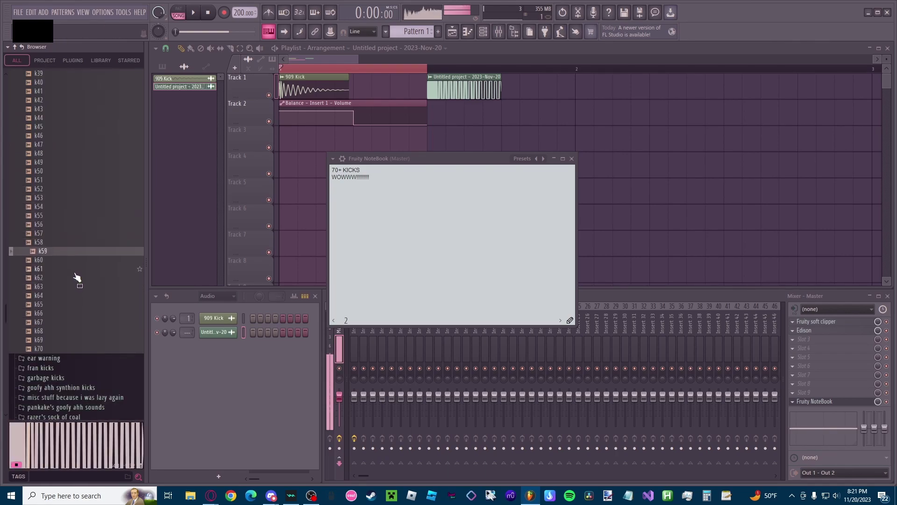
key("Down")
key("Down")
key("Down")
key("Down")
key("Down")
key("Down")
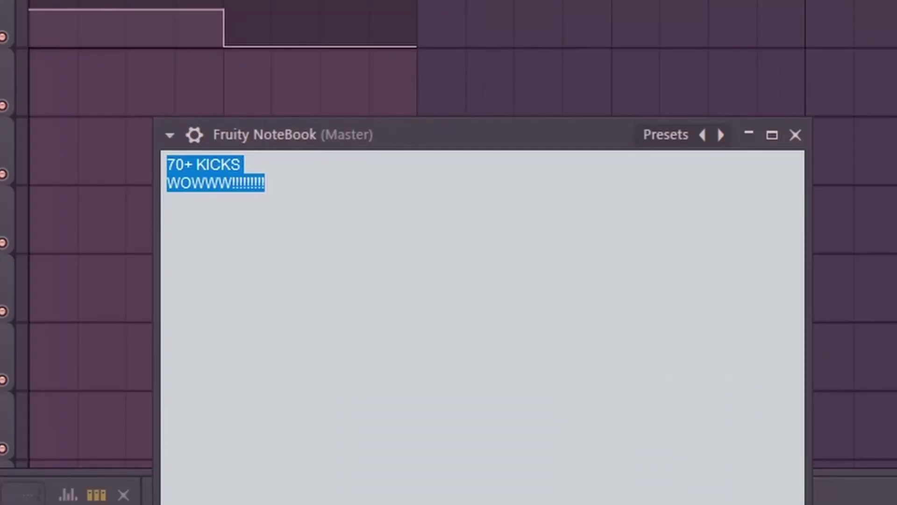
Step: Replace the NoteBook text with "sooooo yeah" and "i just use this technique to make all these 70 kicks AND MORE!!!!!!!!!!!!!!!!!!!"
type("sooooo yeah")
type("i justy")
key("BackSpace")
type("use this")
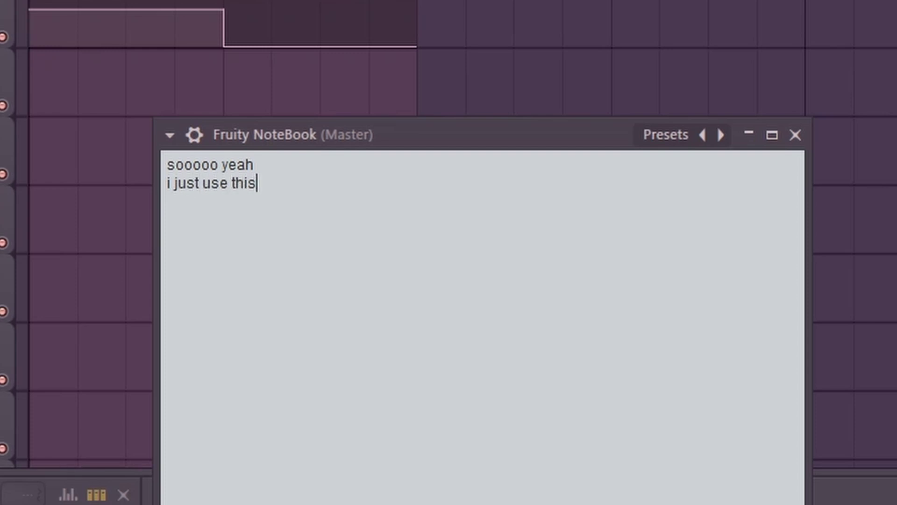
type(" technique to make all these 70 kicks a")
key("BackSpace")
type("AND")
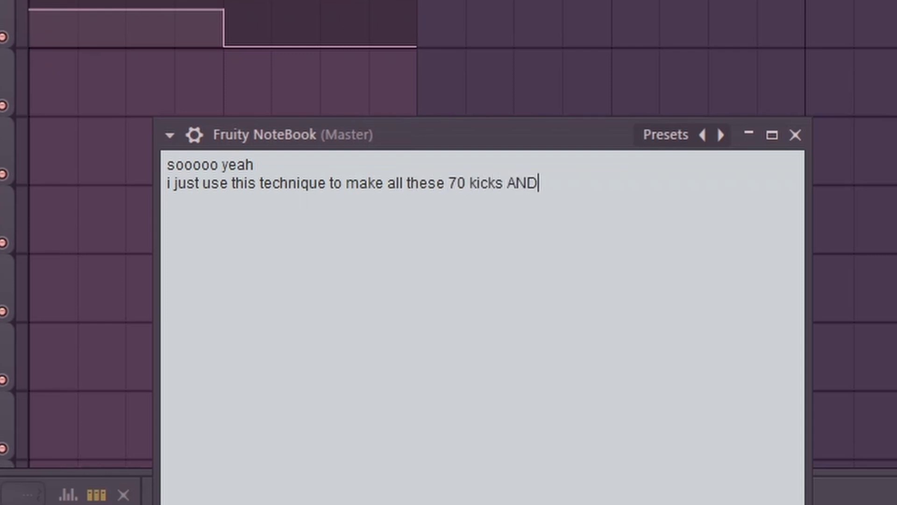
type(" MORE!!!!!!!!!!!!!!!!!!!")
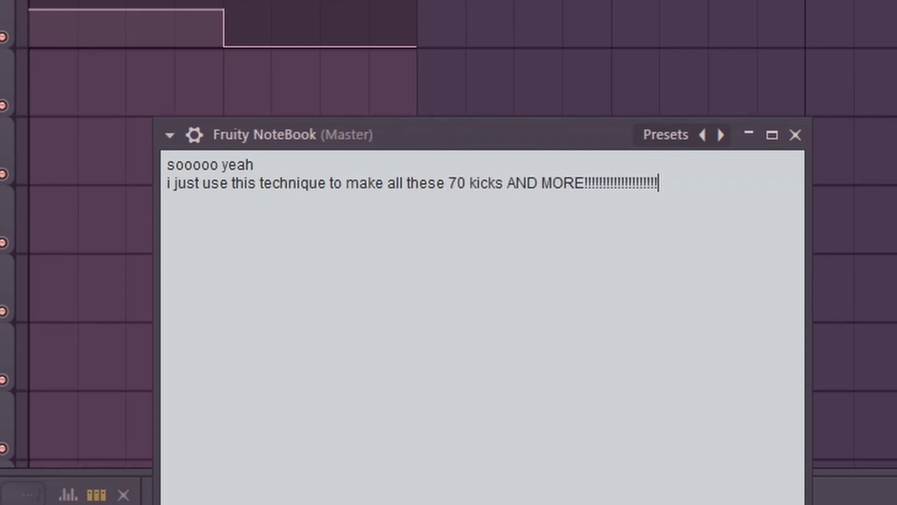
Step: Add the lines "uhhhhhh" and "have a good day!" to the end of the note
key("Return")
type("uhhhhhh ")
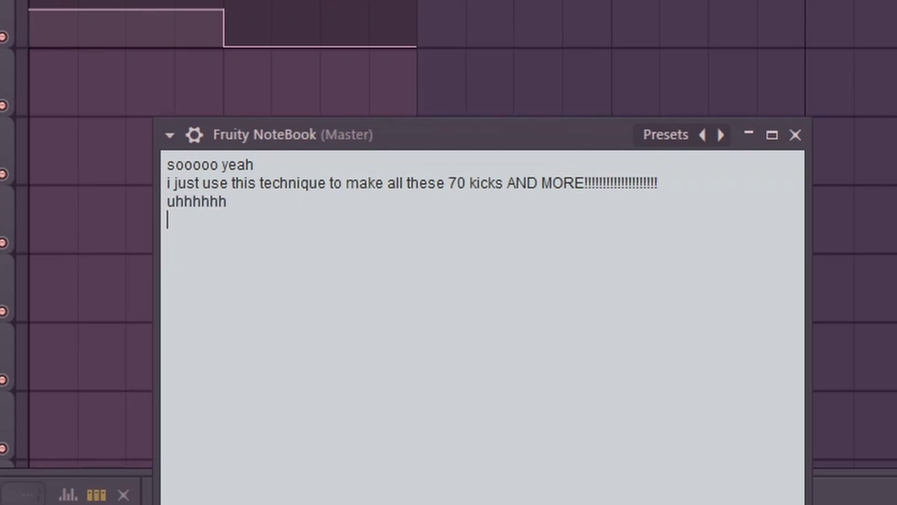
type("hagve a")
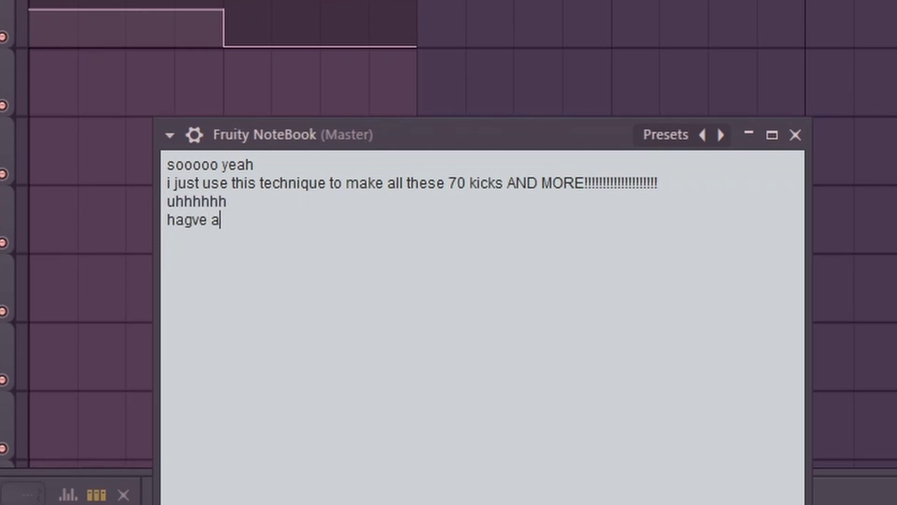
type(" good day")
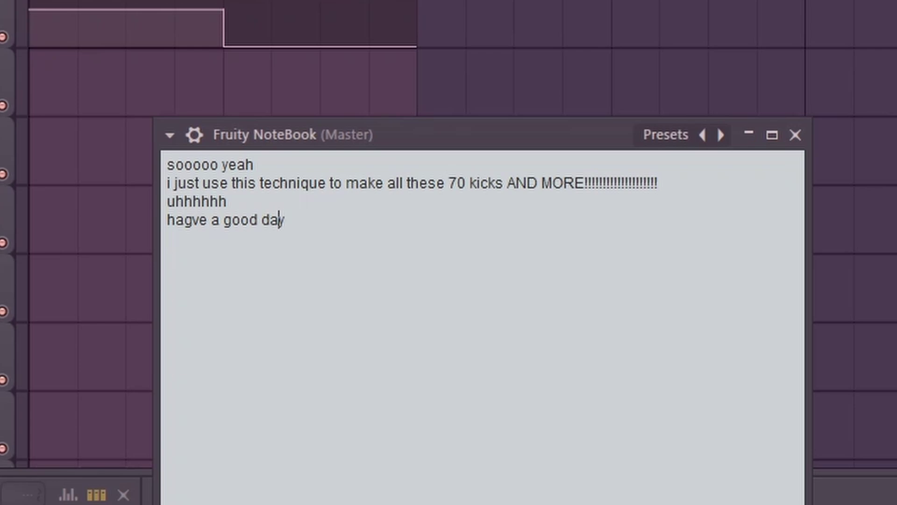
key("BackSpace")
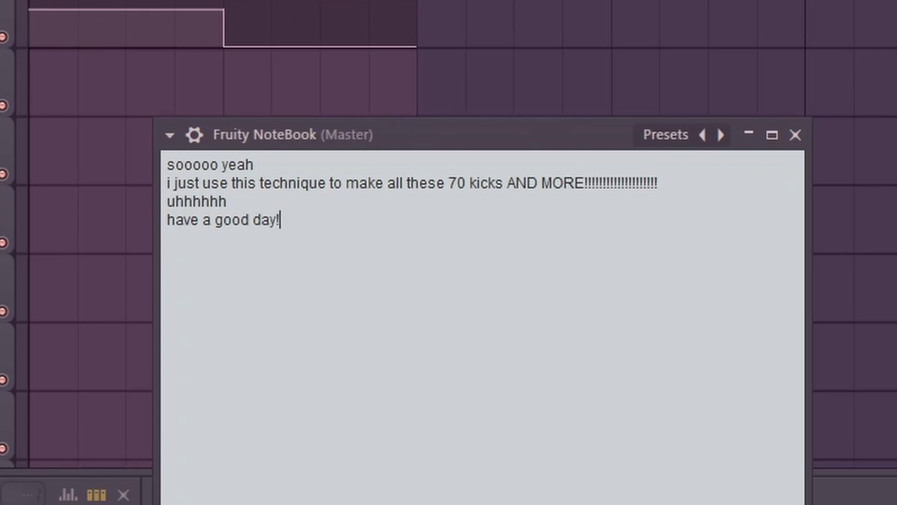
Step: Delete the lines above "have a good day!!!" and start a new line beneath it
left_click_drag(250, 203, 164, 162)
key("BackSpace")
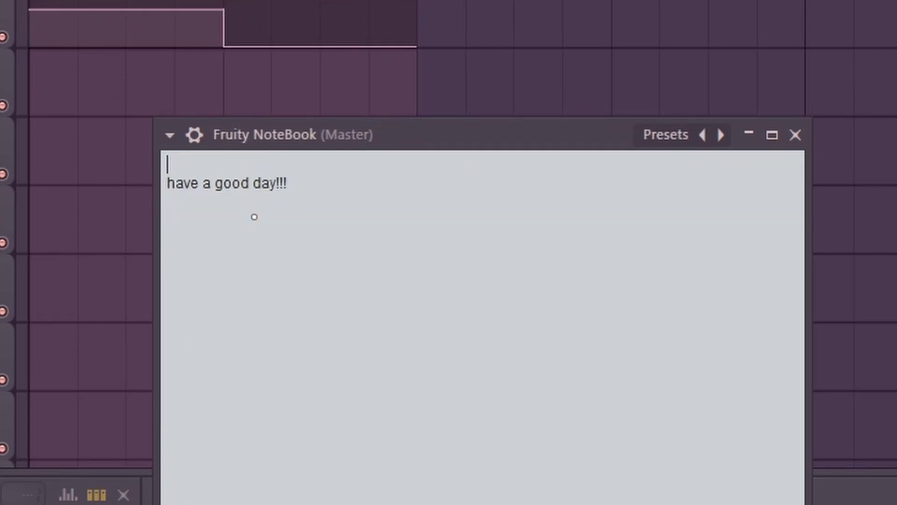
left_click(166, 184)
key("BackSpace")
key("Return")
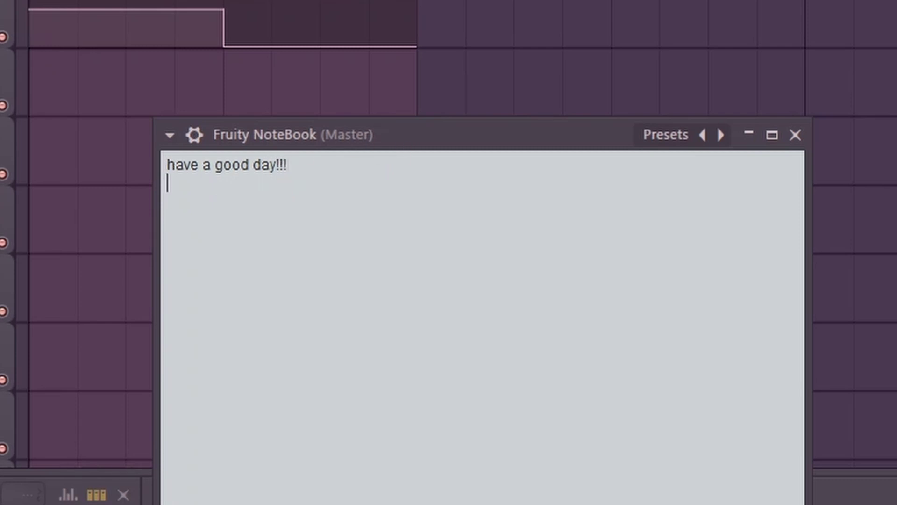
Step: Add a row of emoticons, clear the whole note and write only ":3"
type(":#:#:#:#:;3;3;")
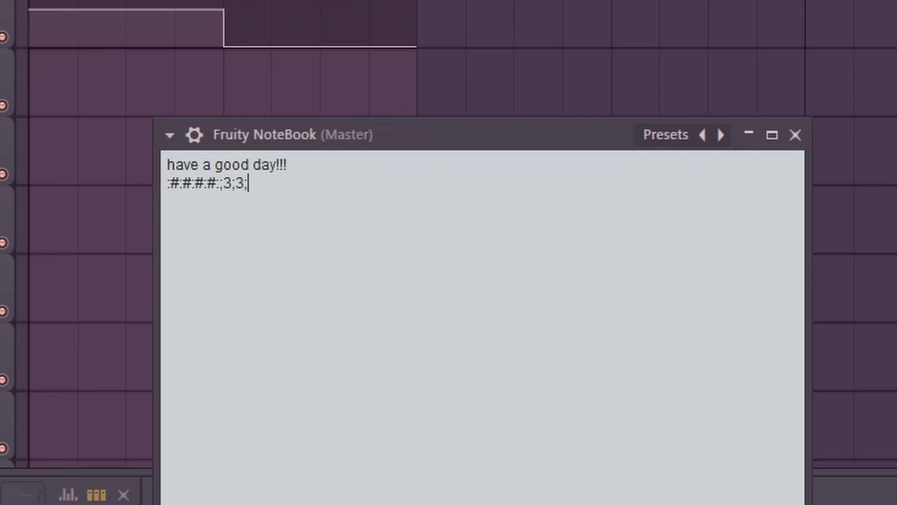
type("3;3;3;3;3;;")
key("ctrl+a")
key("BackSpace")
type(":3")
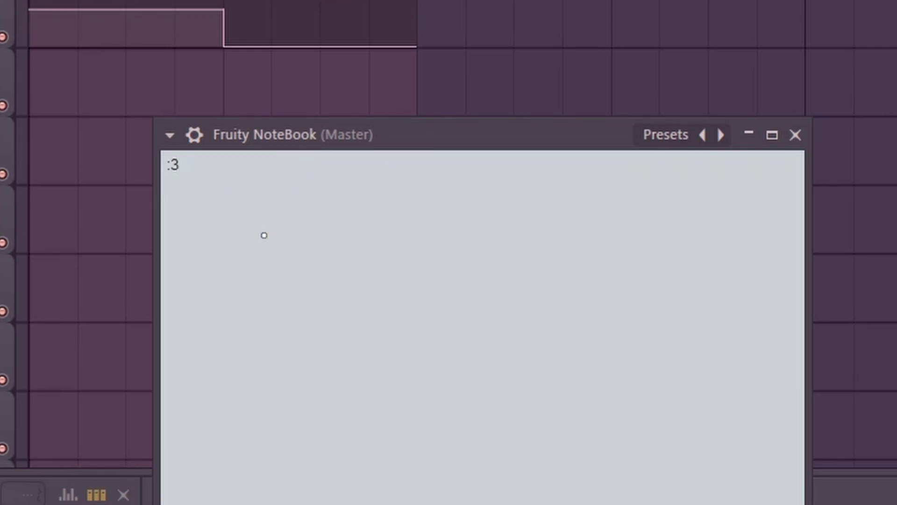